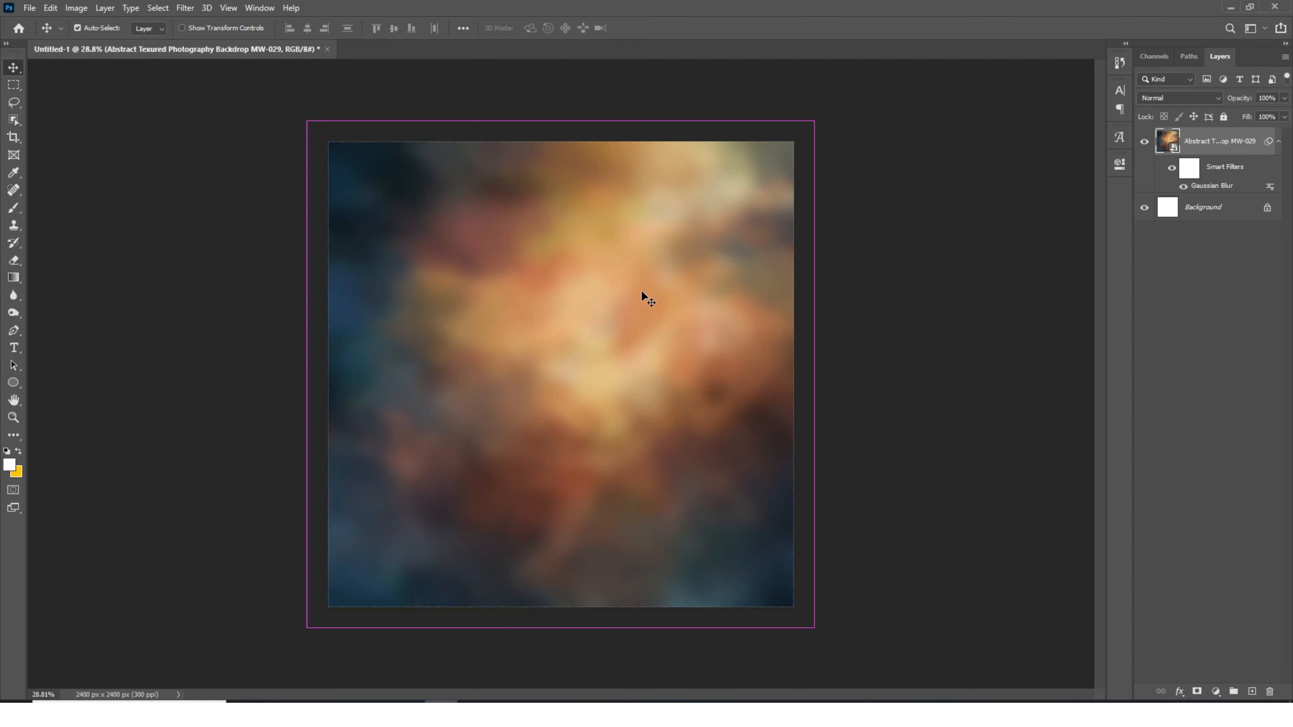
- Apply a Hue/Saturation adjustment to the abstract backdrop layer
key("ctrl+u")
left_click_drag(609, 264, 634, 267)
left_click(779, 162)
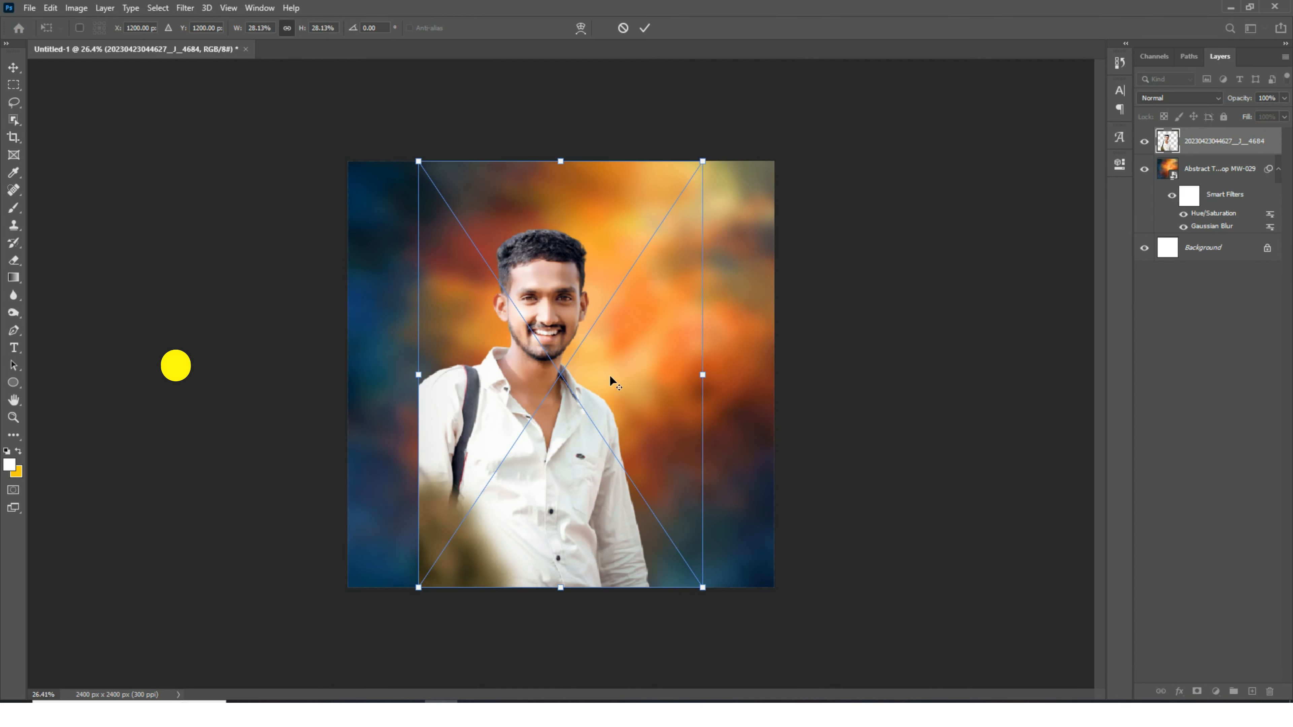
- Position the placed portrait photo over the backdrop and commit the placement
mouse_move(609, 377)
left_mouse_down()
mouse_move(628, 405)
mouse_move(641, 372)
left_mouse_up()
key("Return")
- Rasterize the portrait layer and erase its lower body with a large soft Eraser so it fades into the backdrop
scroll(641, 372, "up", 2)
key("e")
left_click(652, 354)
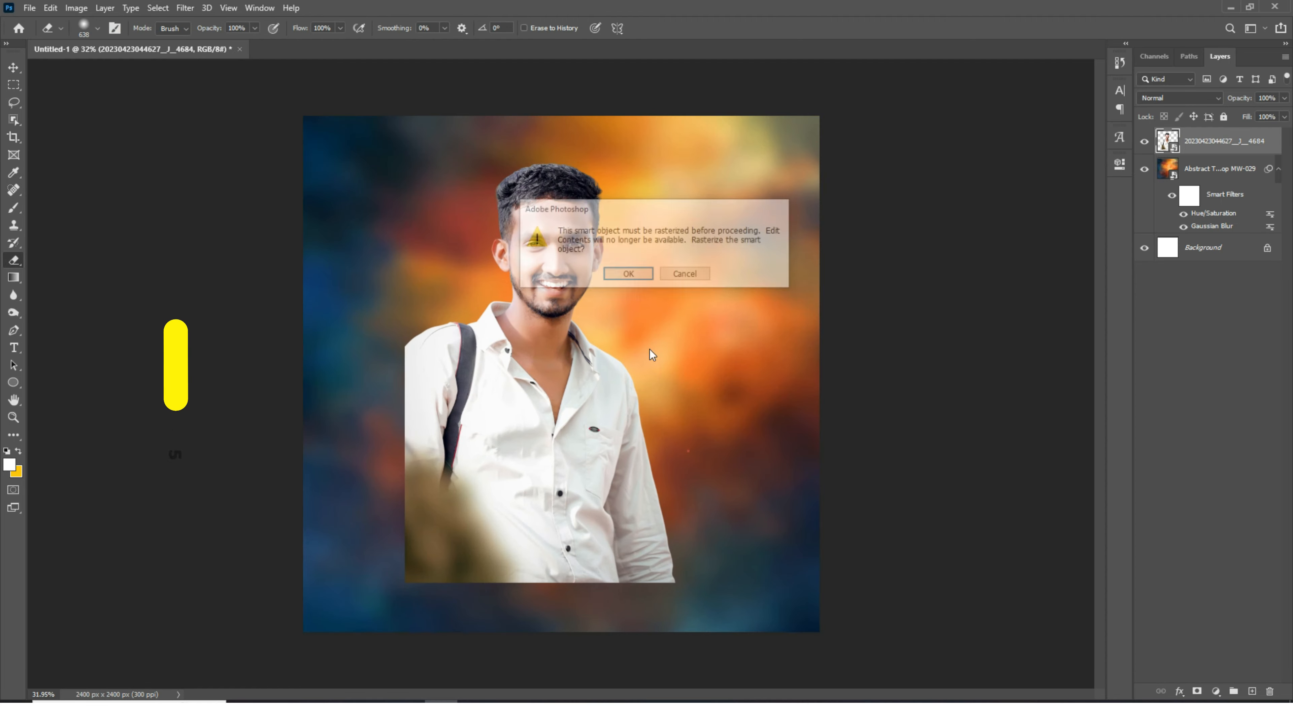
left_click(619, 276)
mouse_move(615, 471)
left_mouse_down()
mouse_move(668, 472)
mouse_move(726, 528)
mouse_move(534, 570)
mouse_move(340, 426)
mouse_move(350, 375)
mouse_move(467, 526)
mouse_move(682, 463)
mouse_move(685, 554)
mouse_move(369, 463)
left_mouse_up()
scroll(555, 379, "down", 1)
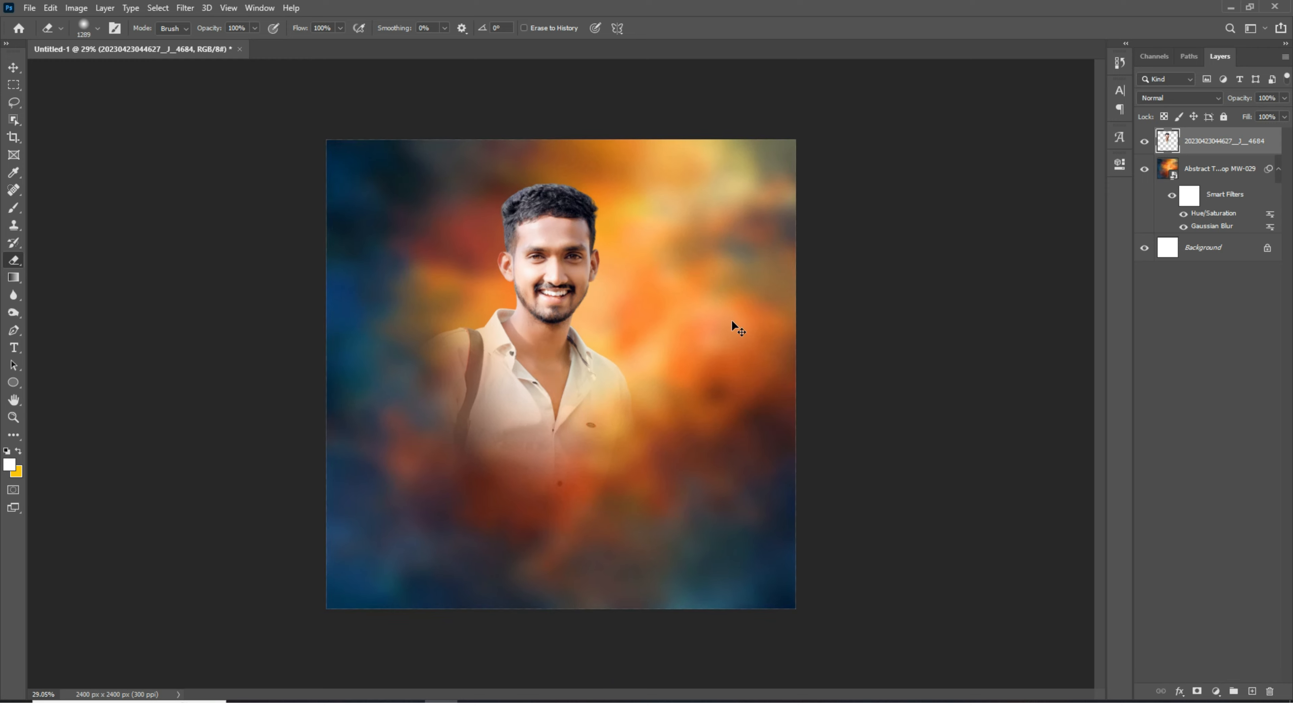
- Free-transform the portrait to about 128% with a slight tilt and reposition it on the canvas
key("ctrl+t")
left_click_drag(664, 373, 721, 378)
left_click_drag(658, 344, 655, 388)
left_click_drag(819, 231, 808, 211)
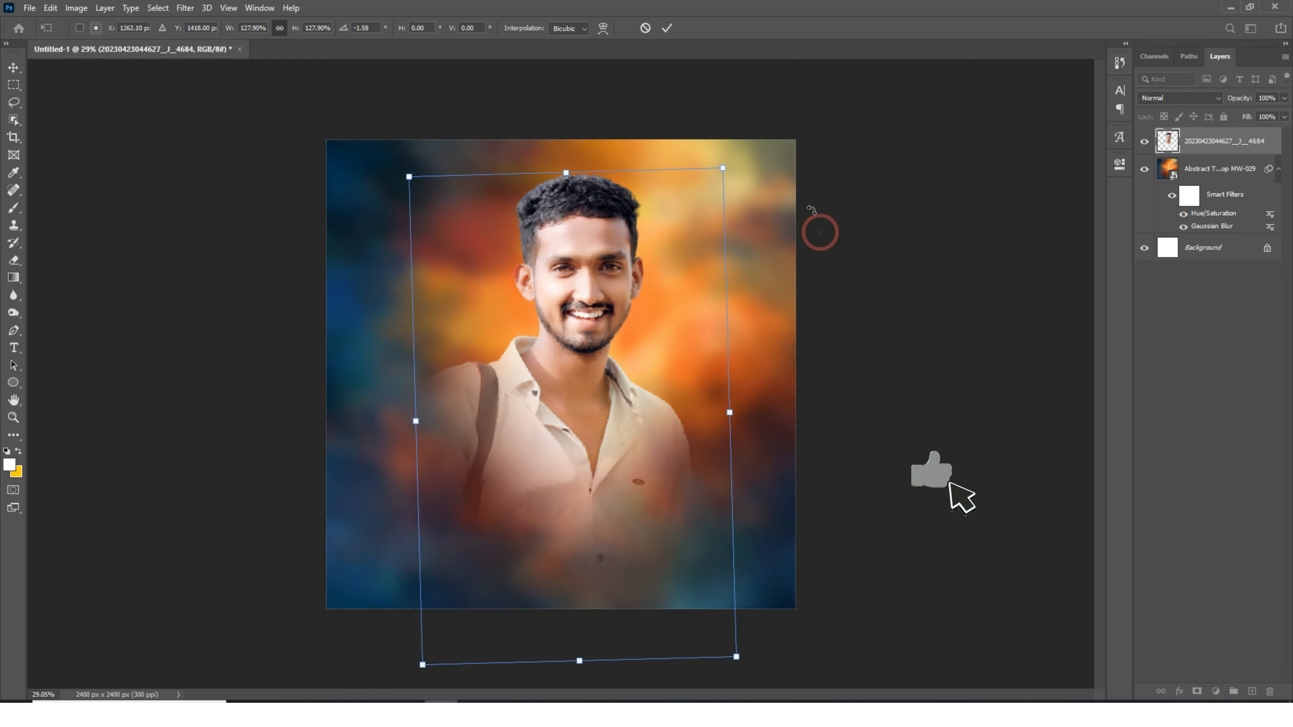
key("Return")
scroll(522, 311, "down", 3)
left_click_drag(622, 406, 586, 395)
- Create a new empty layer above the portrait
scroll(589, 352, "up", 6)
scroll(590, 395, "down", 7)
left_click(1252, 691)
scroll(703, 311, "up", 1)
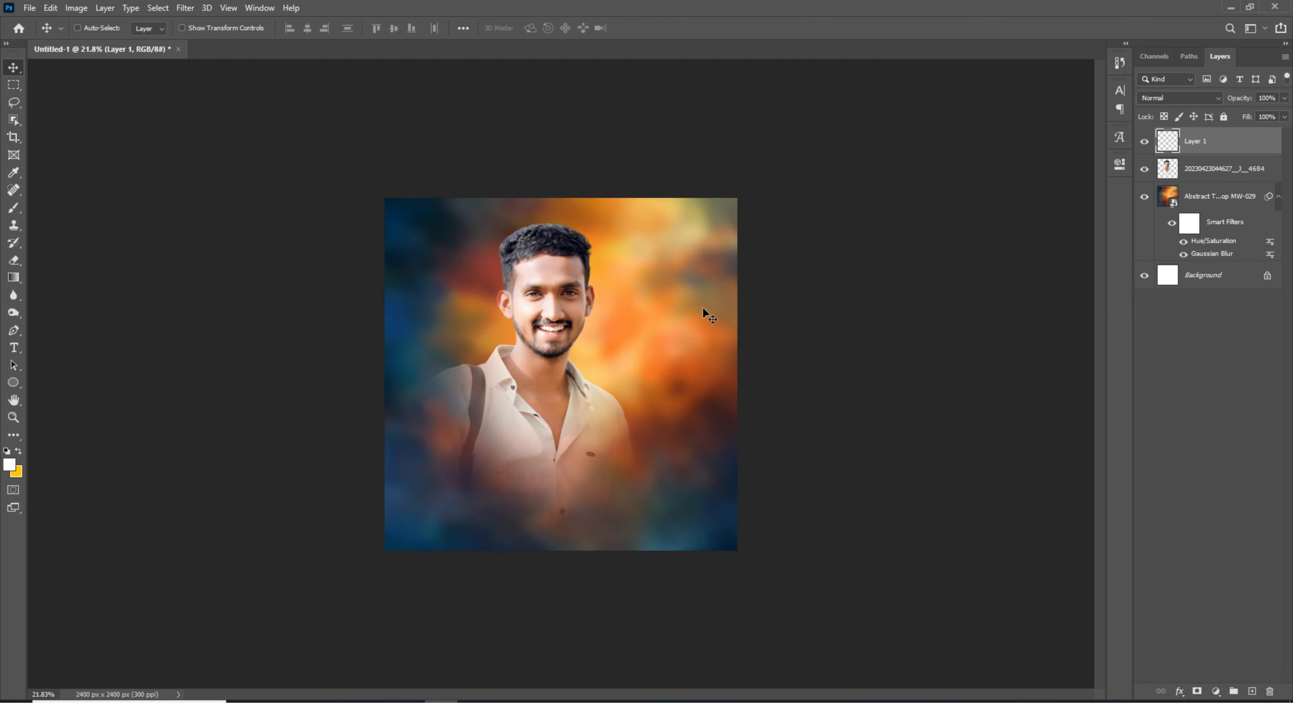
- Draw a rectangle about 2181 by 2218 px inset from the canvas edges with the Rectangle tool
right_click(21, 379)
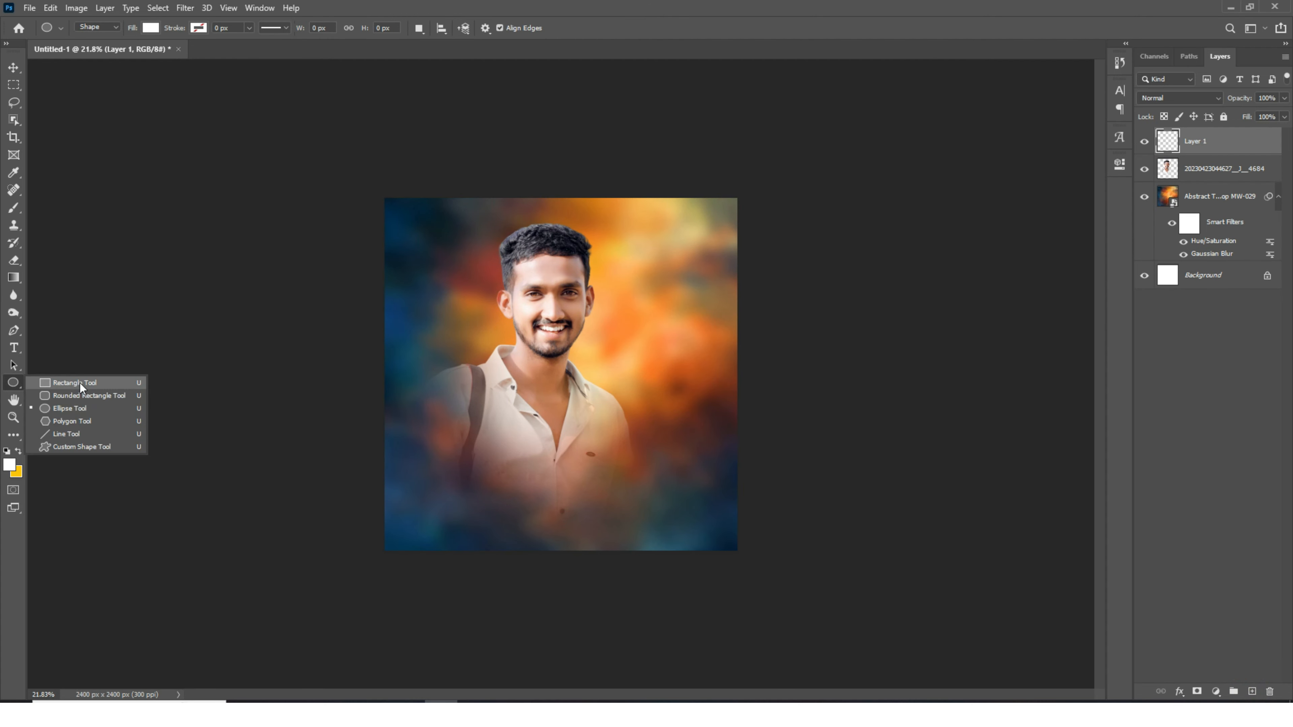
left_click(76, 383)
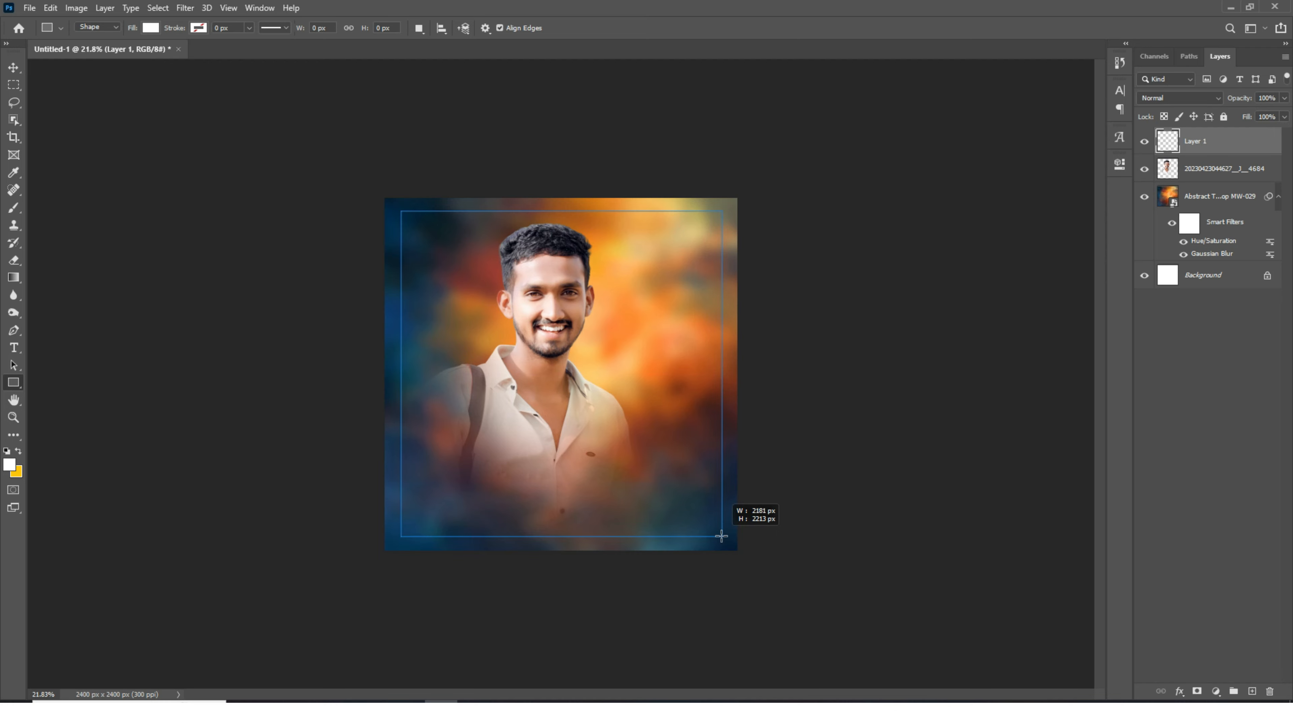
left_click_drag(721, 536, 721, 537)
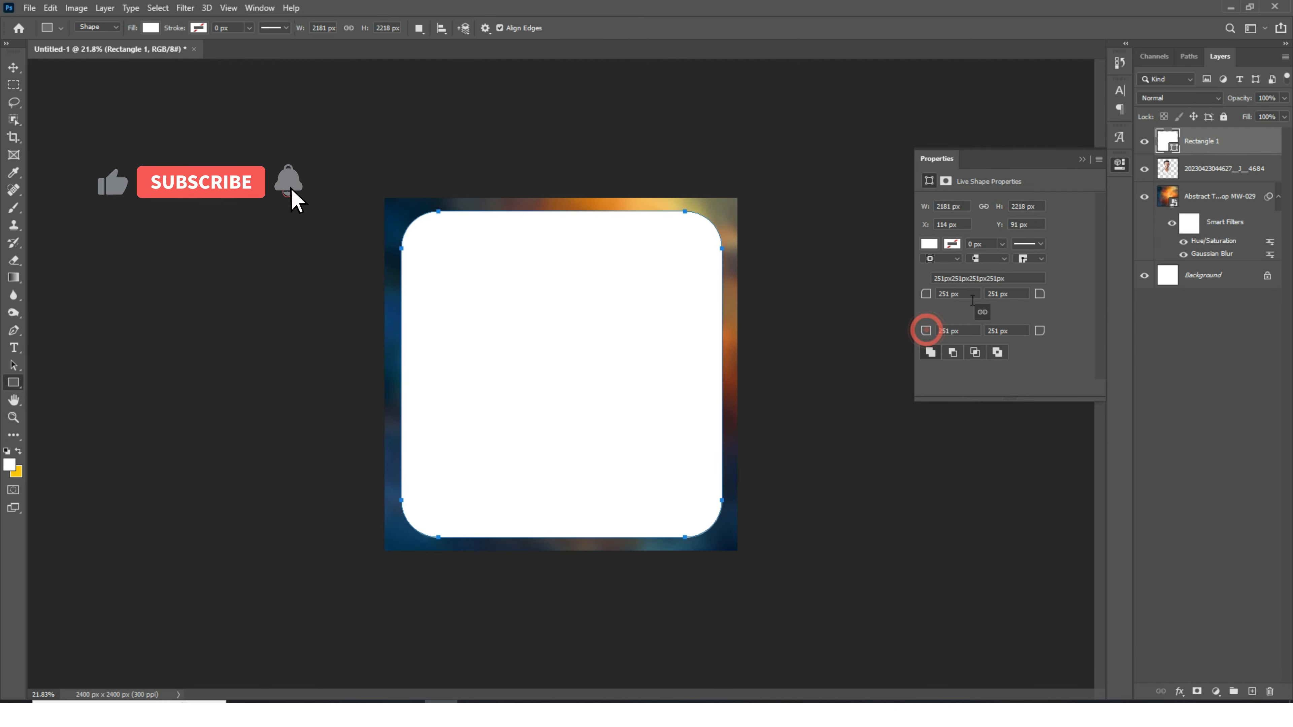
- Set the rectangle's fill to none, keeping a white stroke
left_click(931, 244)
left_click(937, 270)
left_click(949, 243)
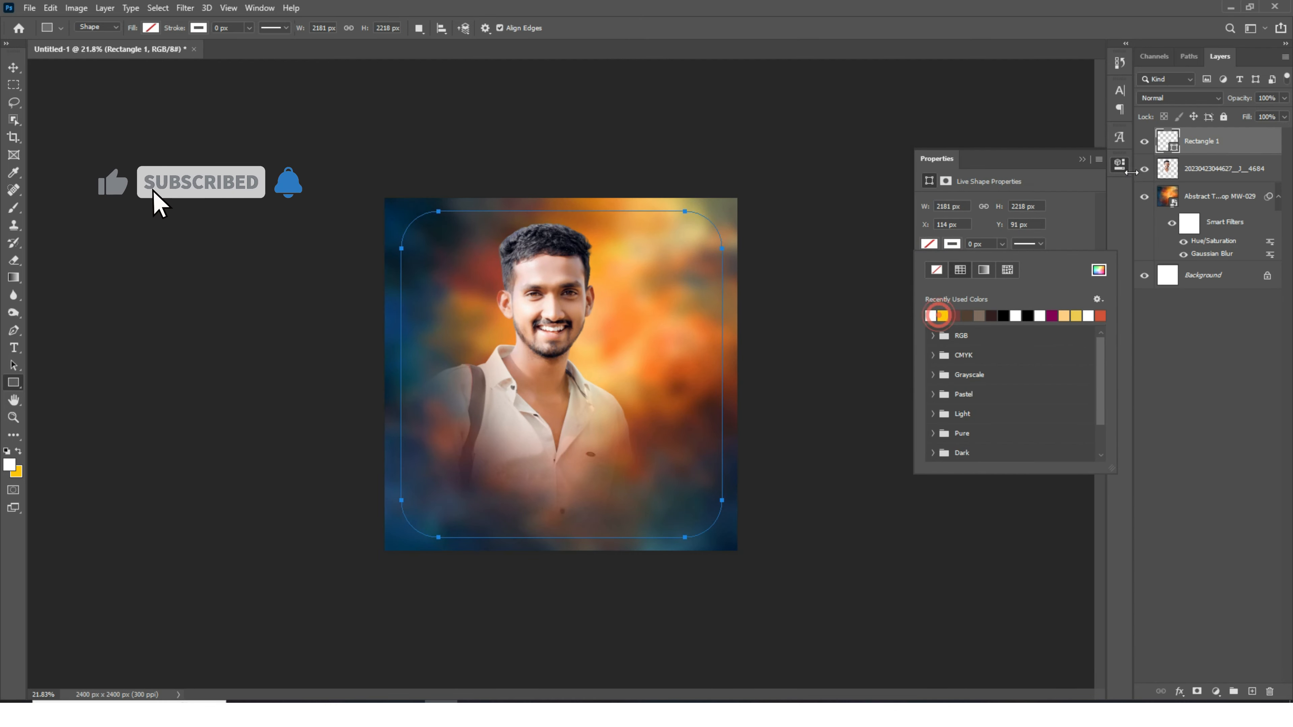
- Move the rectangle layer below the portrait and give its stroke an 8 px dotted style
left_click_drag(1192, 142, 1190, 186)
left_click_drag(985, 244, 931, 235)
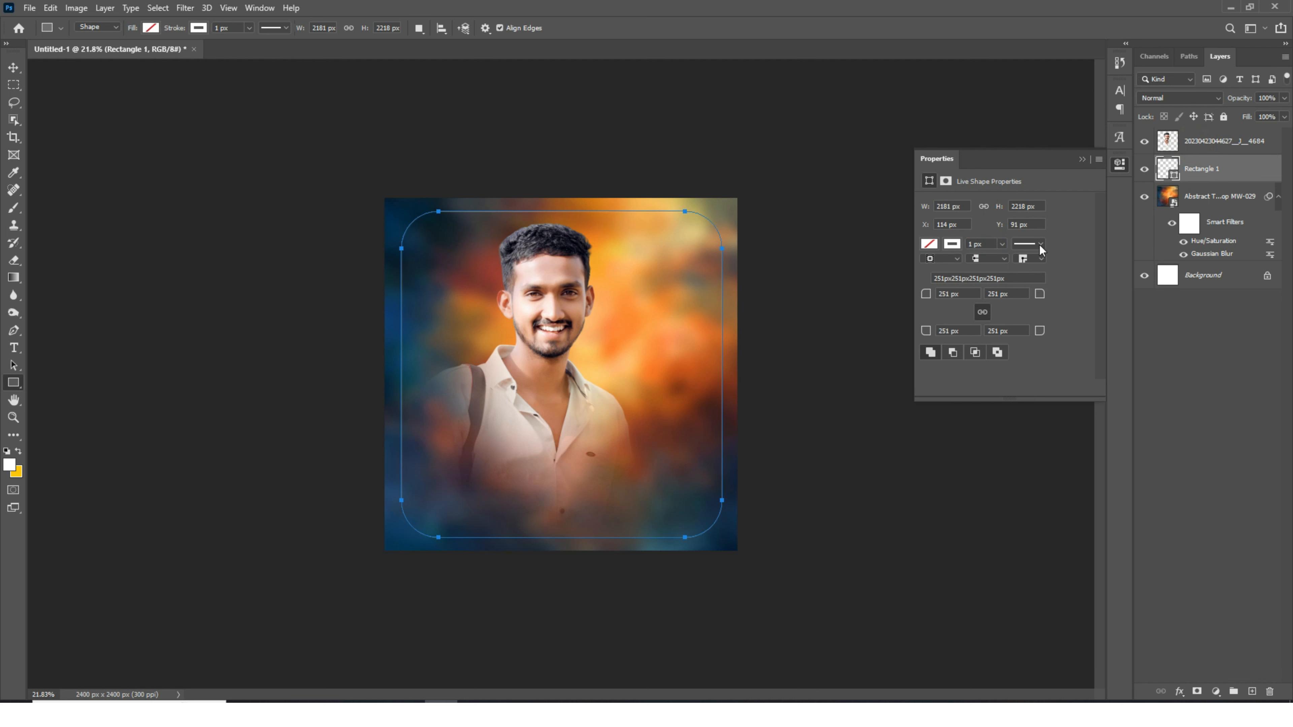
left_click(1038, 243)
left_click(969, 324)
left_click(988, 243)
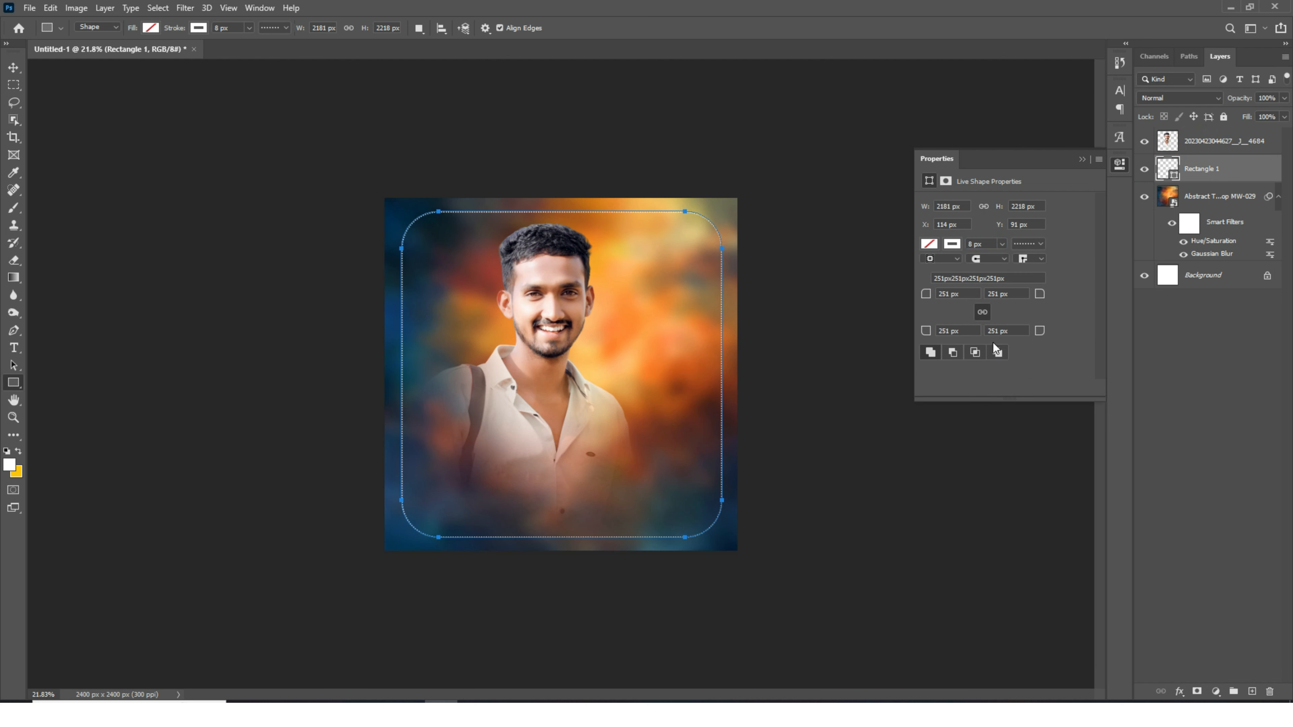
- Set the rectangle layer's blend mode to Overlay
left_click(11, 70)
scroll(649, 210, "down", 1)
scroll(649, 210, "up", 2)
left_click(1174, 100)
left_click(1163, 258)
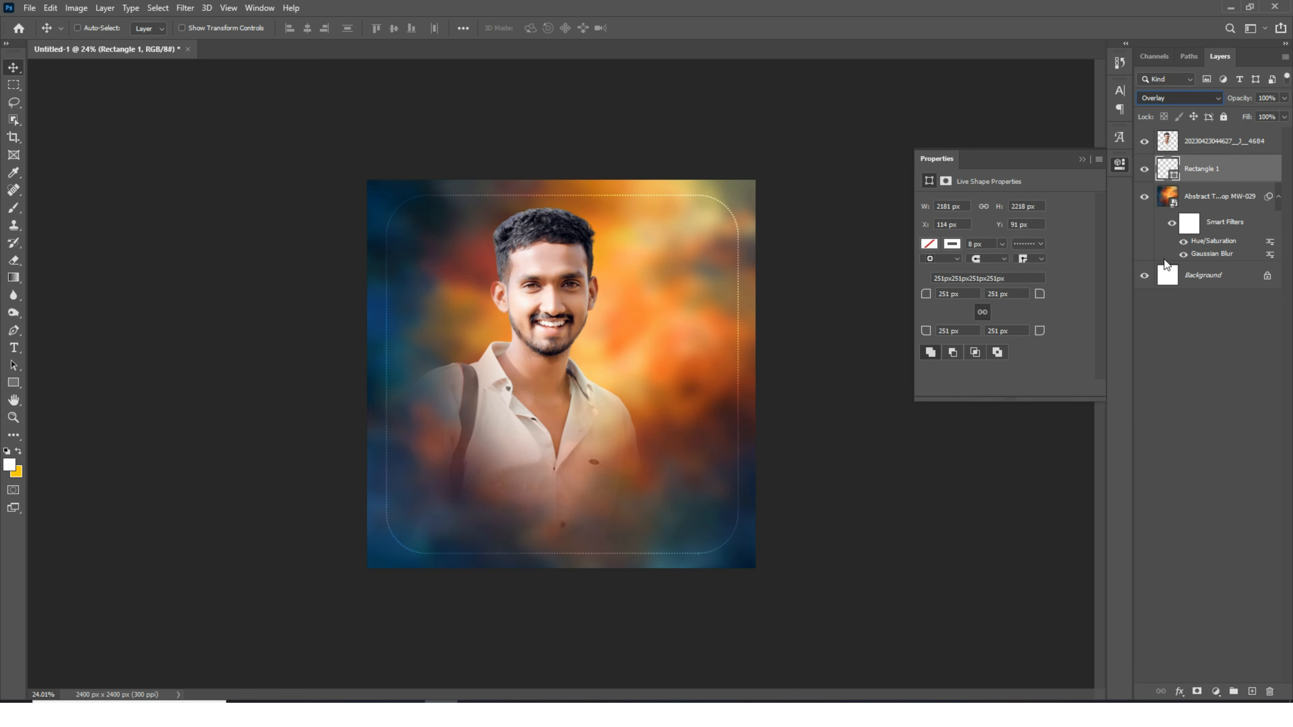
- Move the portrait slightly down and to the left
left_click(514, 317)
scroll(568, 261, "up", 4)
left_click_drag(570, 265, 541, 286)
scroll(541, 286, "down", 2)
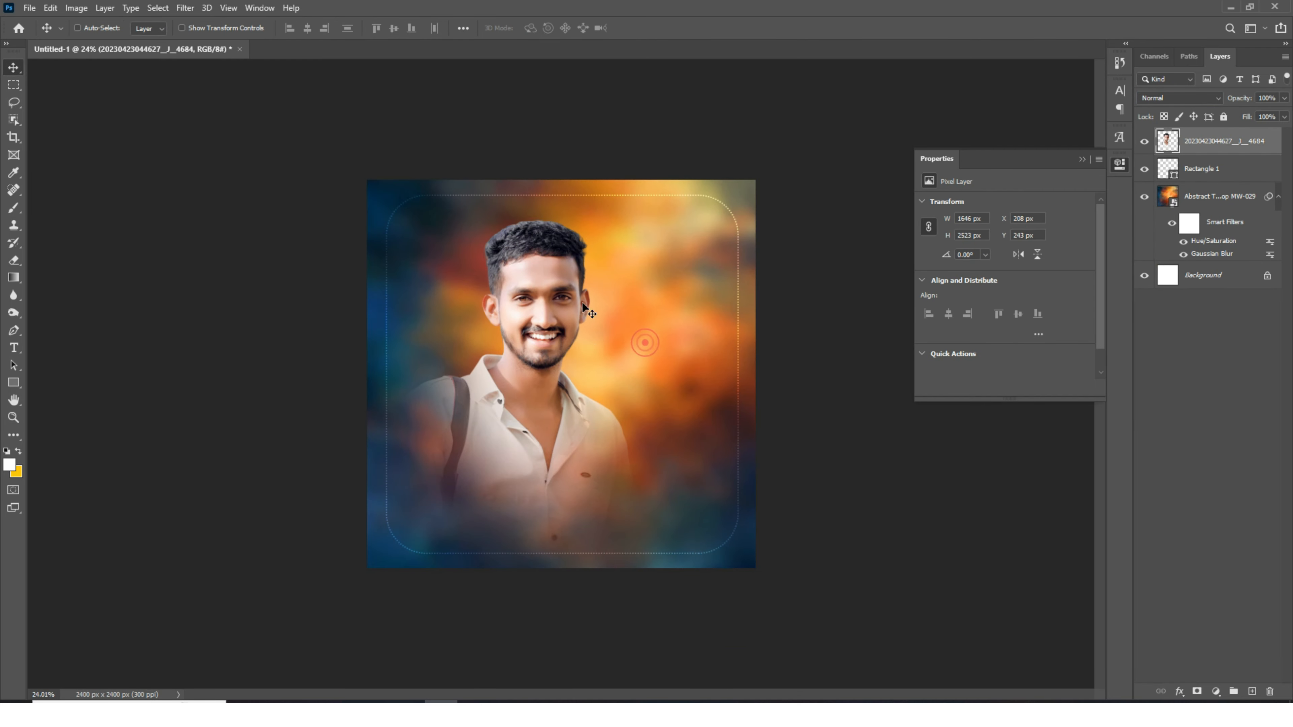
- Apply a Camera Raw Filter to the portrait with Exposure +0.25, Contrast +29, Shadows +30, Clarity +19 and Vibrance +25
left_click(1082, 160)
scroll(581, 263, "up", 2)
left_click(185, 7)
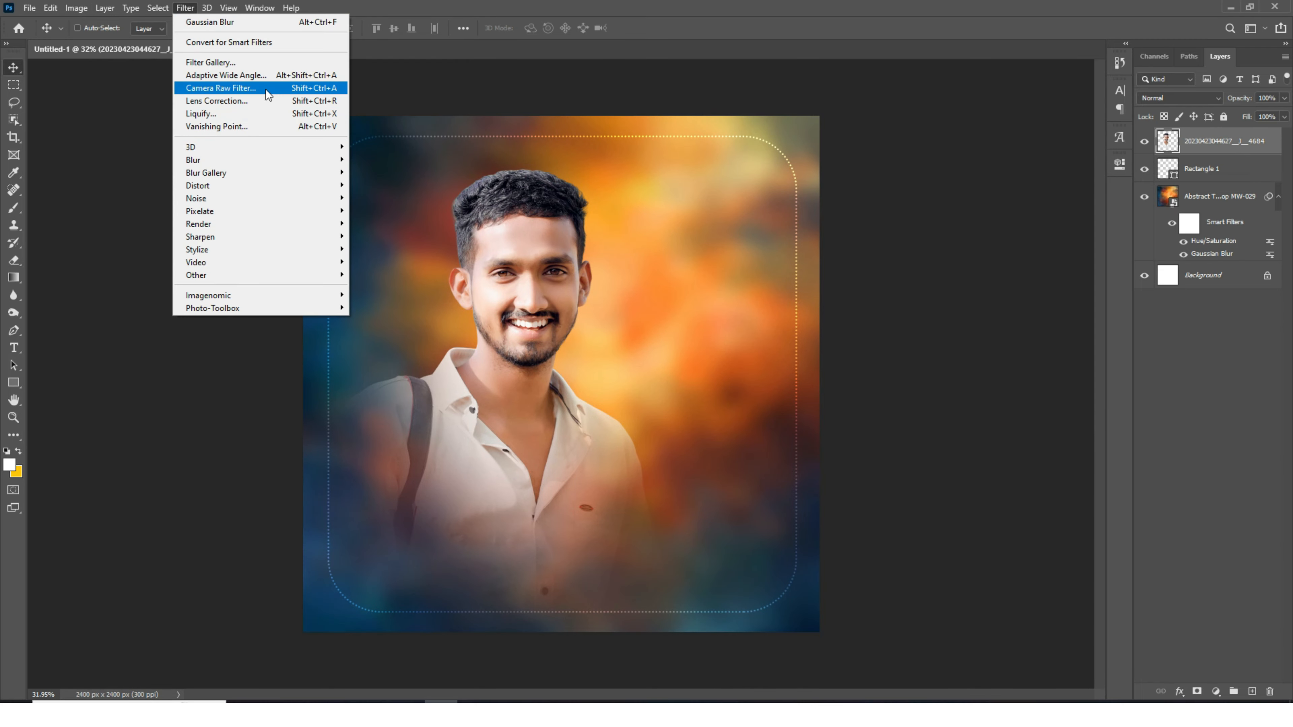
left_click(265, 89)
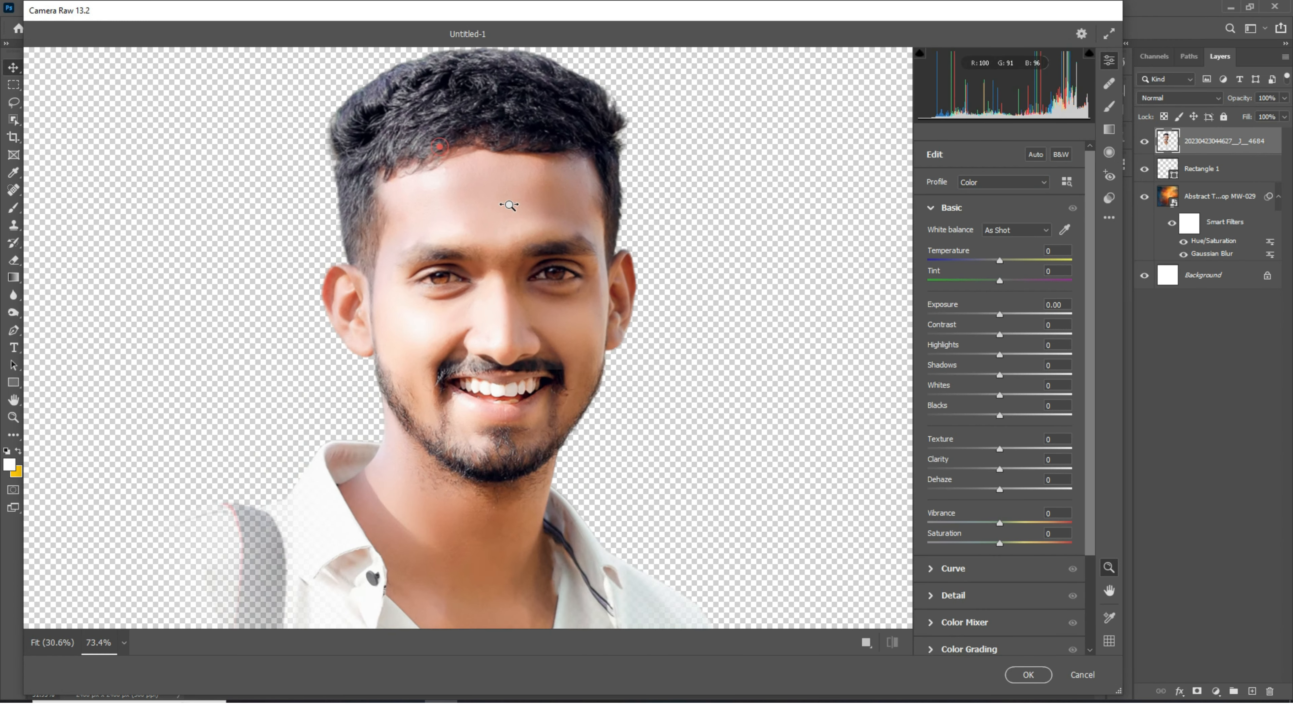
left_click_drag(1000, 314, 1005, 316)
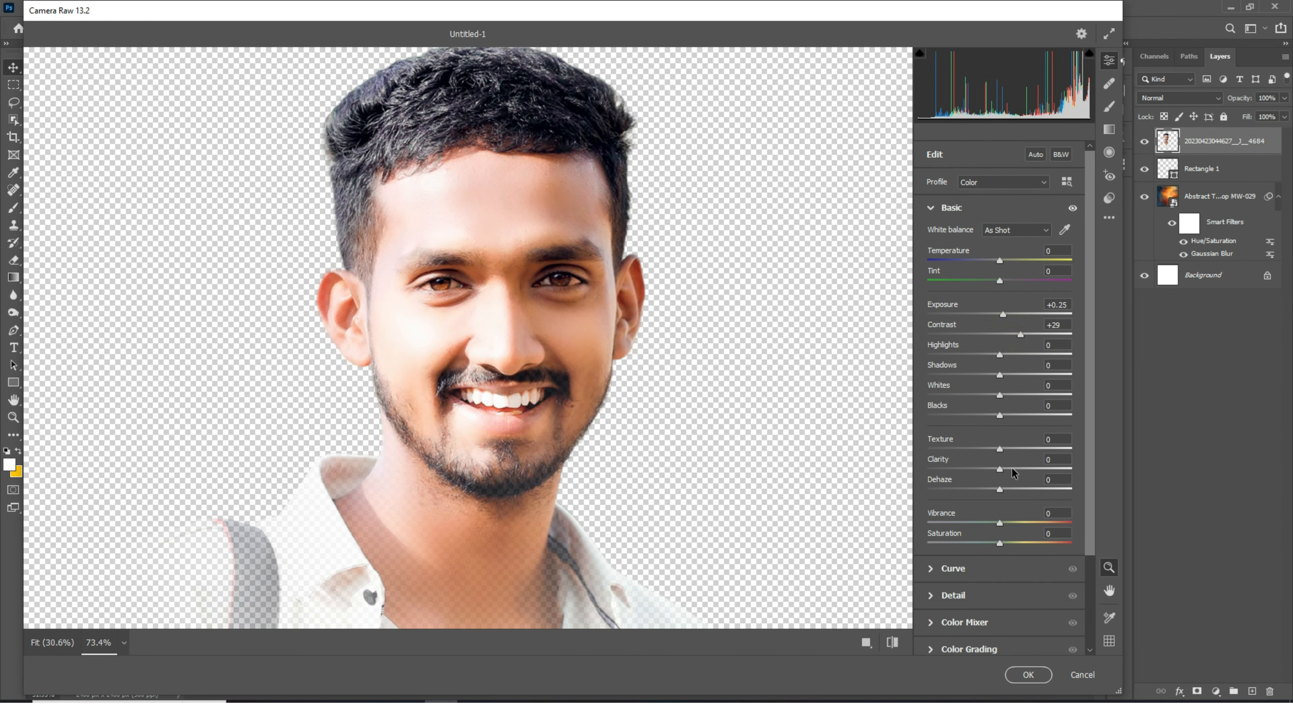
left_click_drag(1000, 468, 1013, 469)
left_click_drag(1000, 523, 1038, 517)
left_click(1018, 375)
scroll(765, 550, "down", 3)
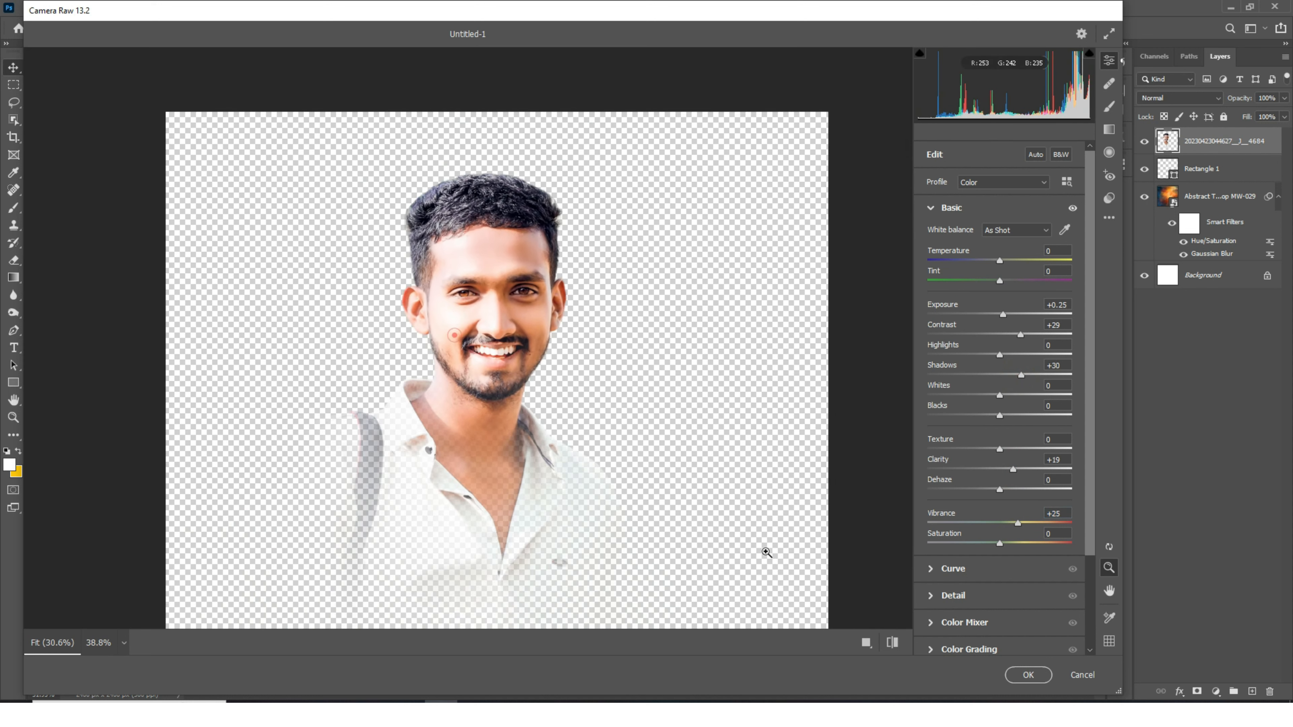
left_click(1013, 668)
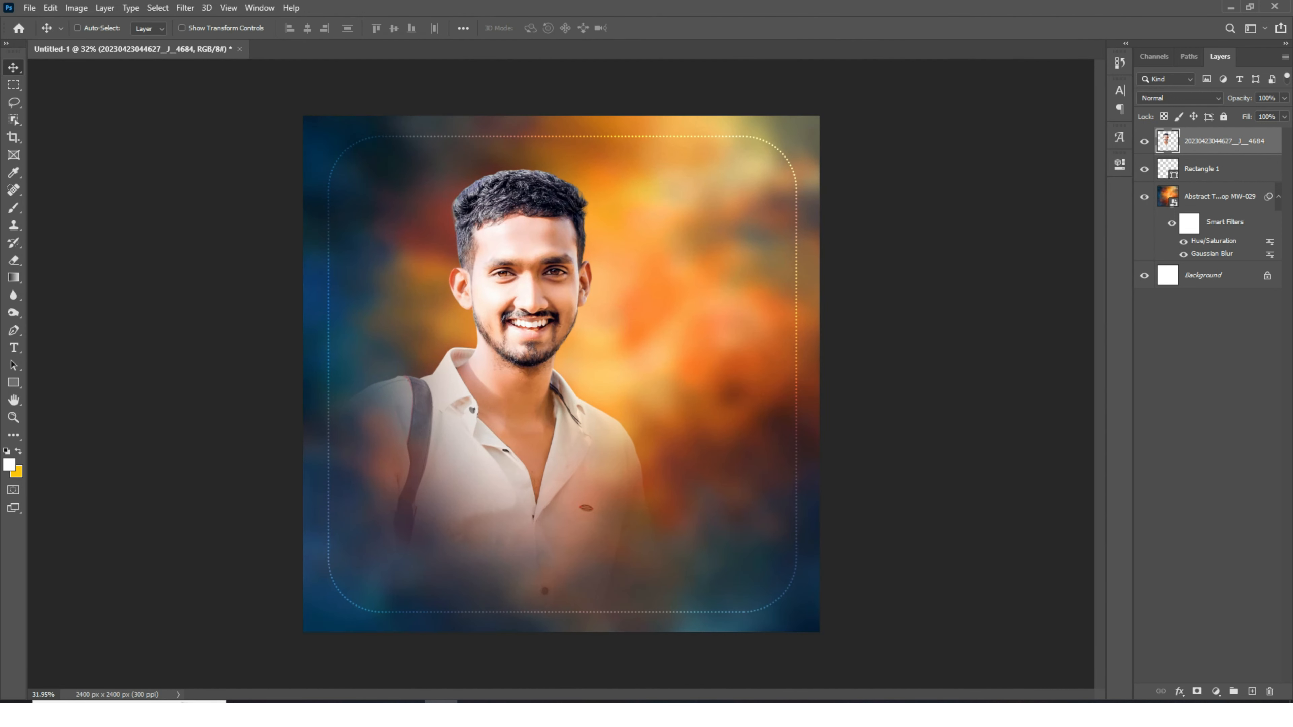
- Add a Color Balance adjustment above the rectangle layer with midtones Red +59 and Blue +37
left_click(1224, 173)
left_click(1215, 691)
left_click(1211, 568)
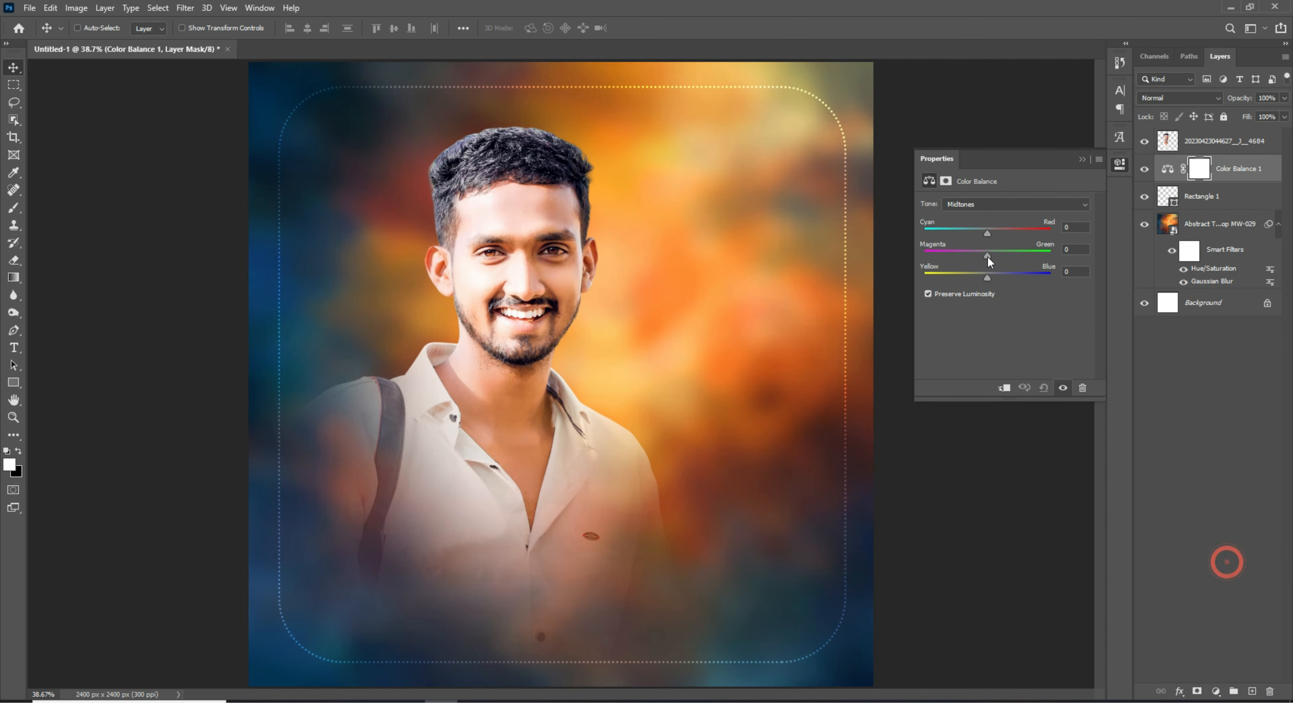
left_click_drag(987, 274, 1020, 232)
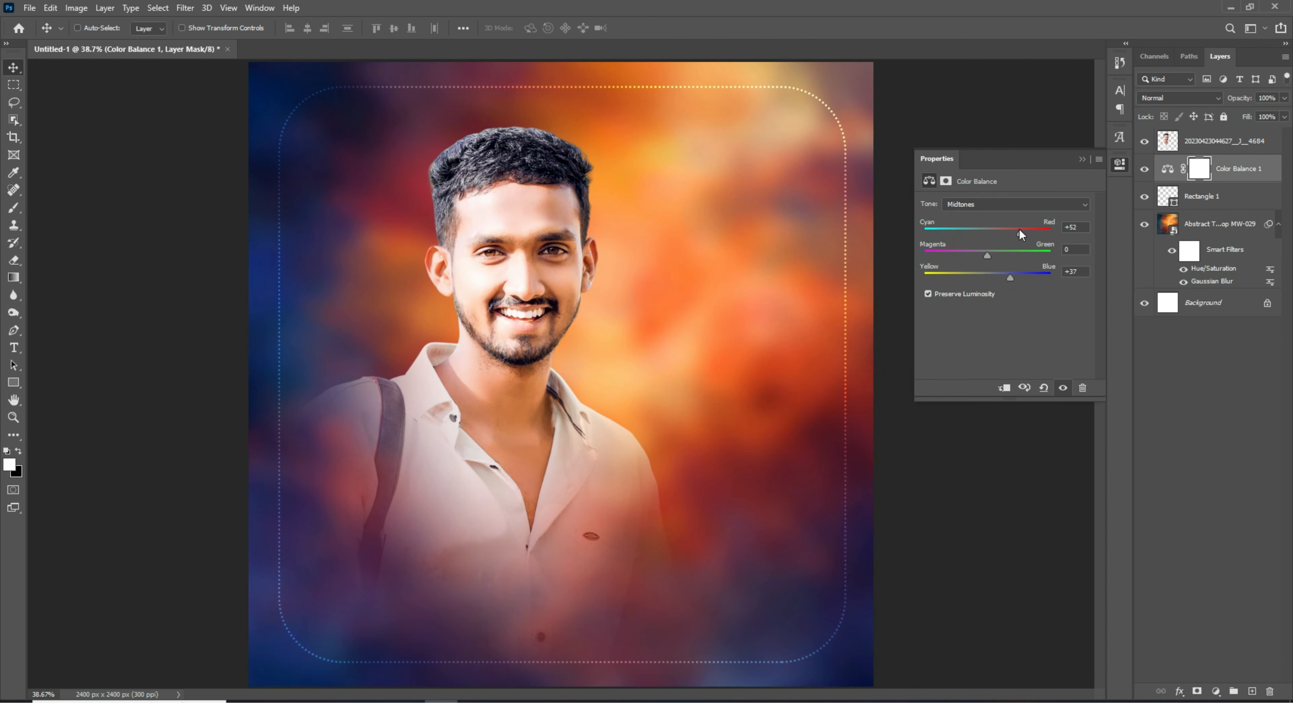
left_click(986, 275)
scroll(579, 514, "down", 5)
scroll(579, 515, "up", 3)
left_click(1085, 158)
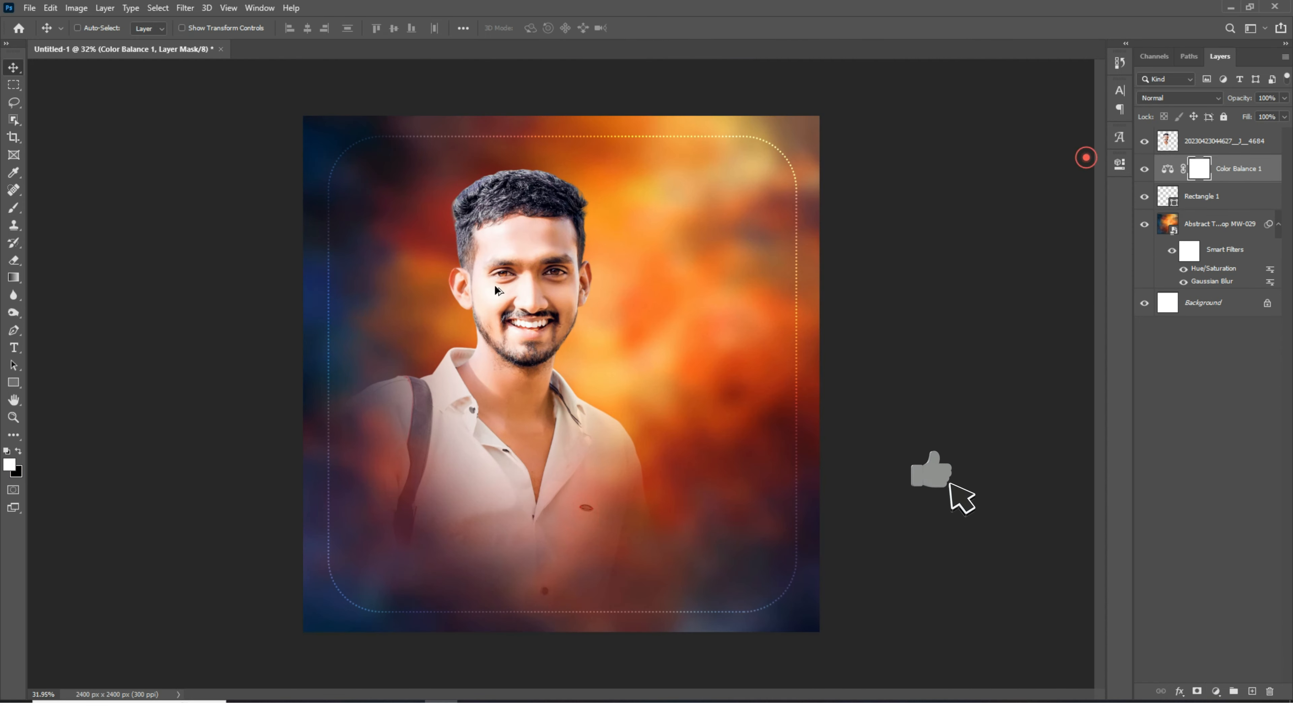
- Select the portrait layer and nudge it slightly left
scroll(494, 285, "up", 3)
left_click(1224, 141)
scroll(532, 387, "down", 3)
left_click_drag(533, 401, 527, 401)
scroll(611, 357, "down", 6)
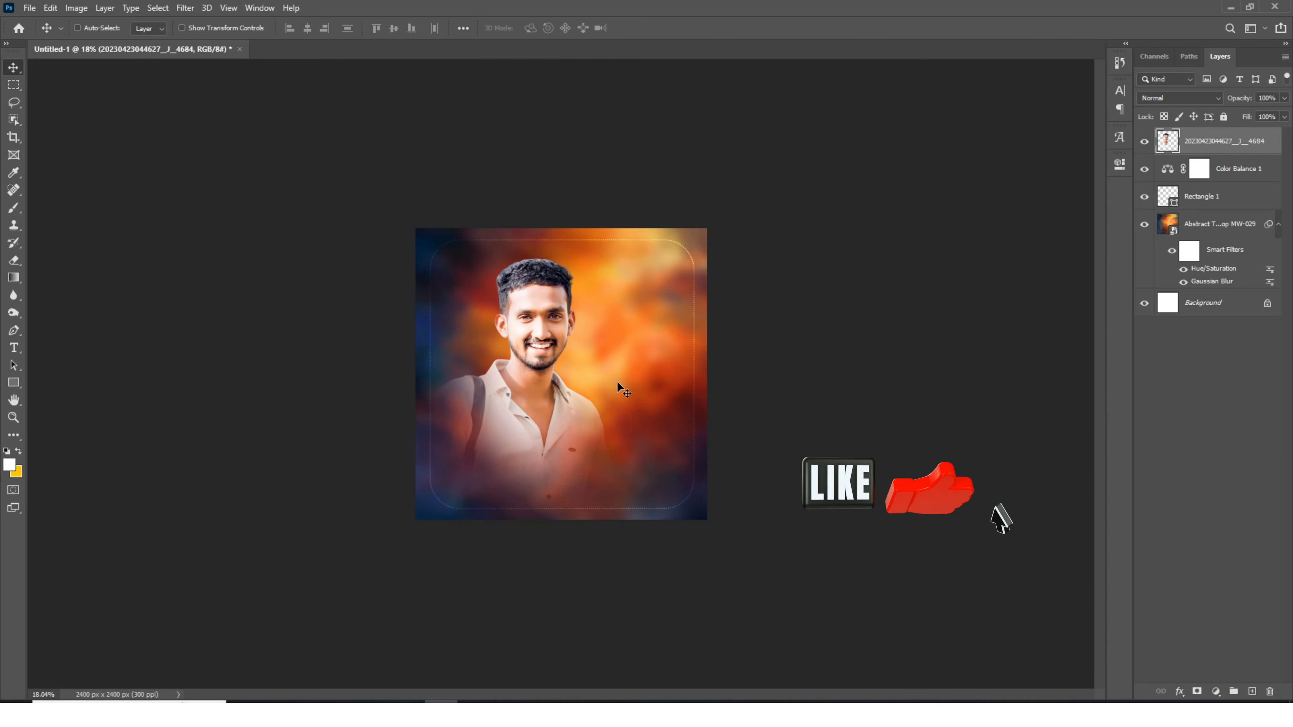
- Fit the canvas in view and create a text layer containing the pasted Marathi quote
key("ctrl+0")
key("t")
left_click(640, 273)
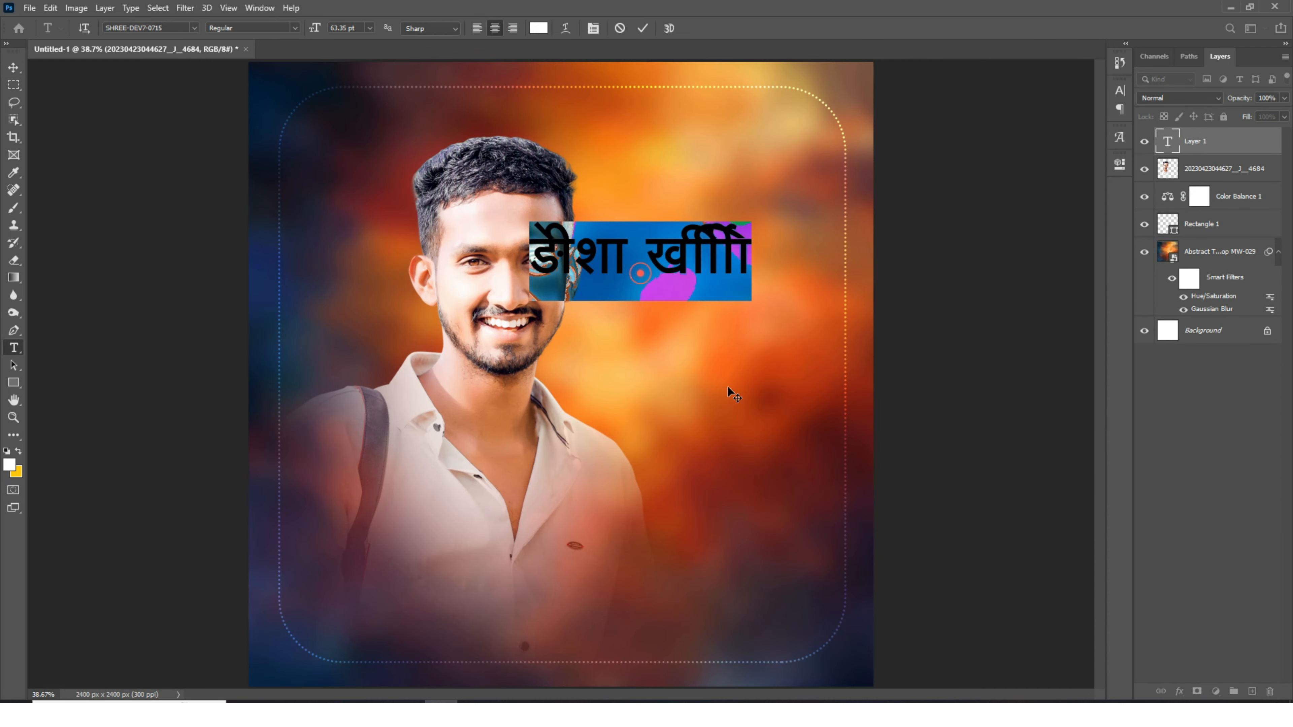
key("ctrl+v")
- Set the quote's font to Poppins Bold
left_click(163, 29)
type("pop")
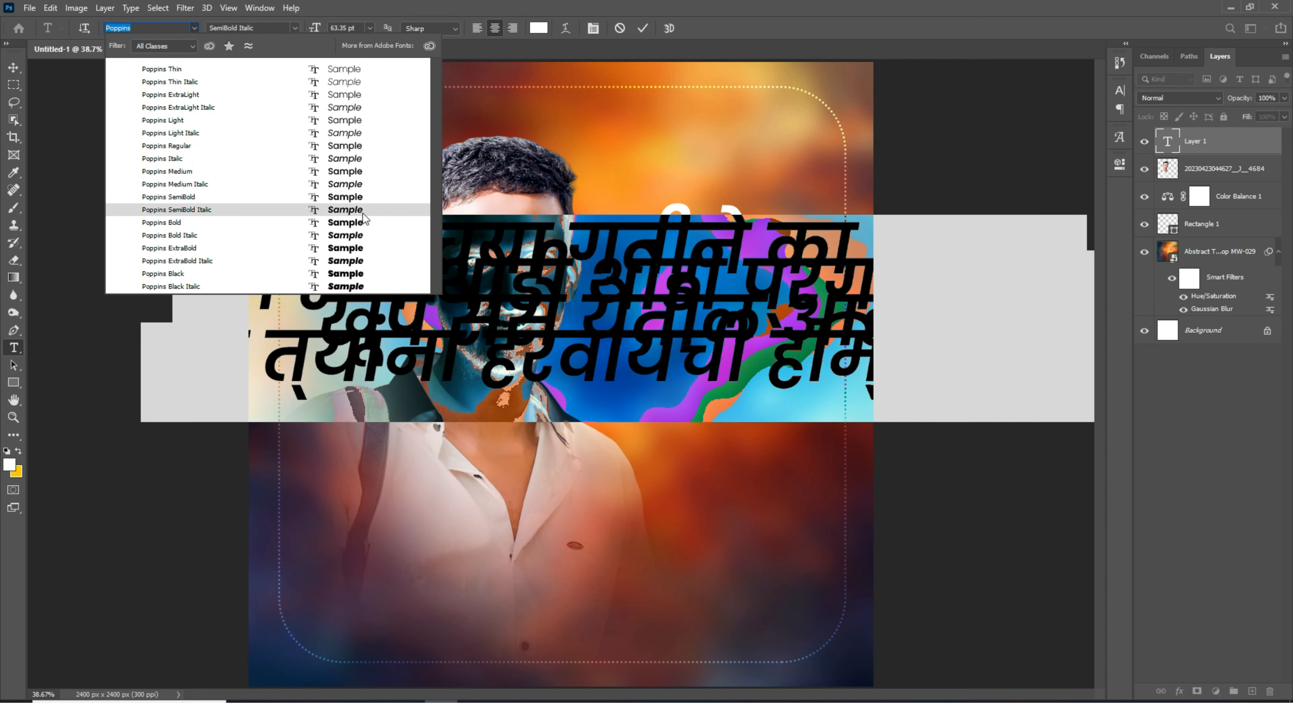
left_click(365, 208)
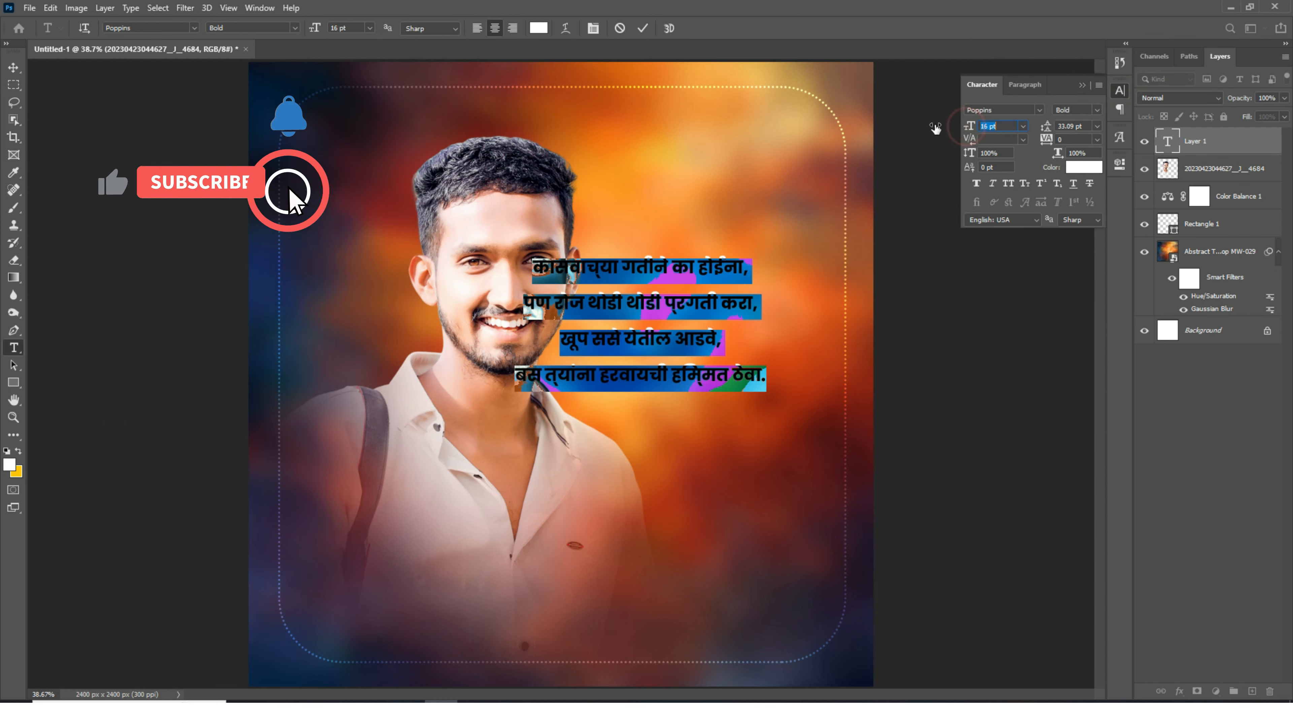
- Set the quote's font size to 27 pt
left_click_drag(936, 128, 940, 126)
left_click(1026, 84)
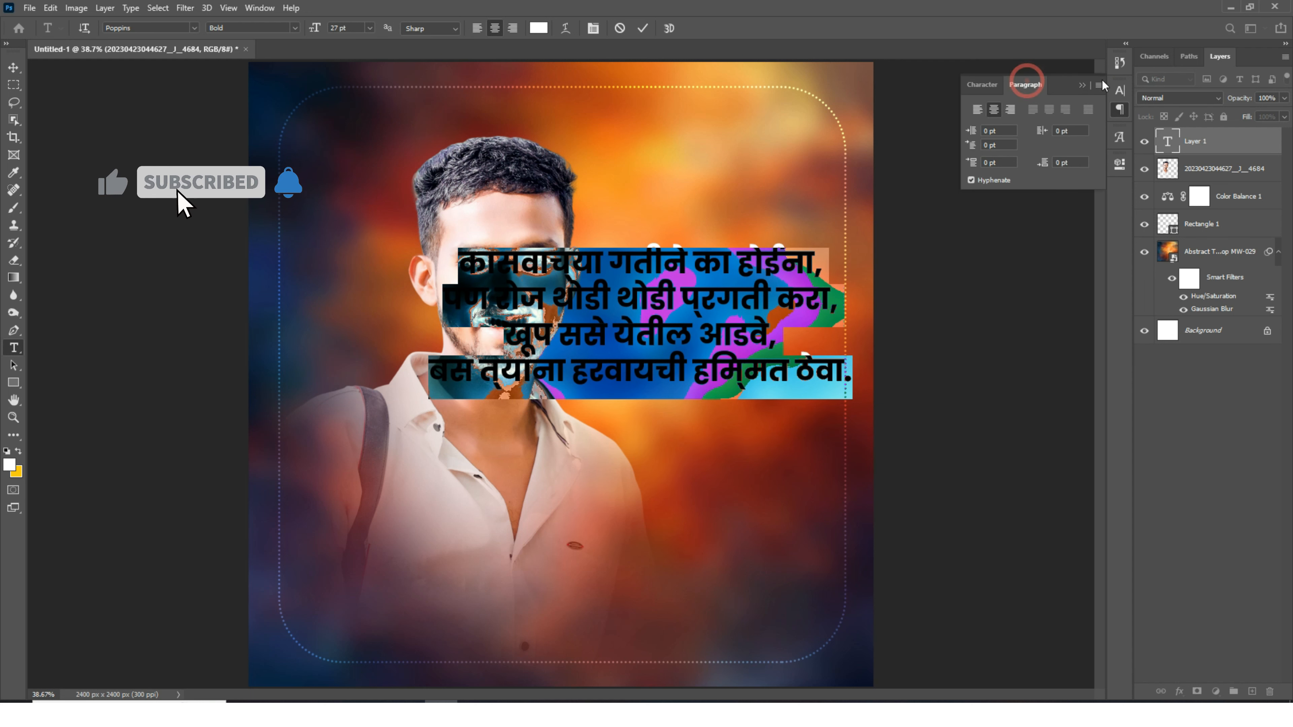
left_click(1098, 85)
left_click(1134, 156)
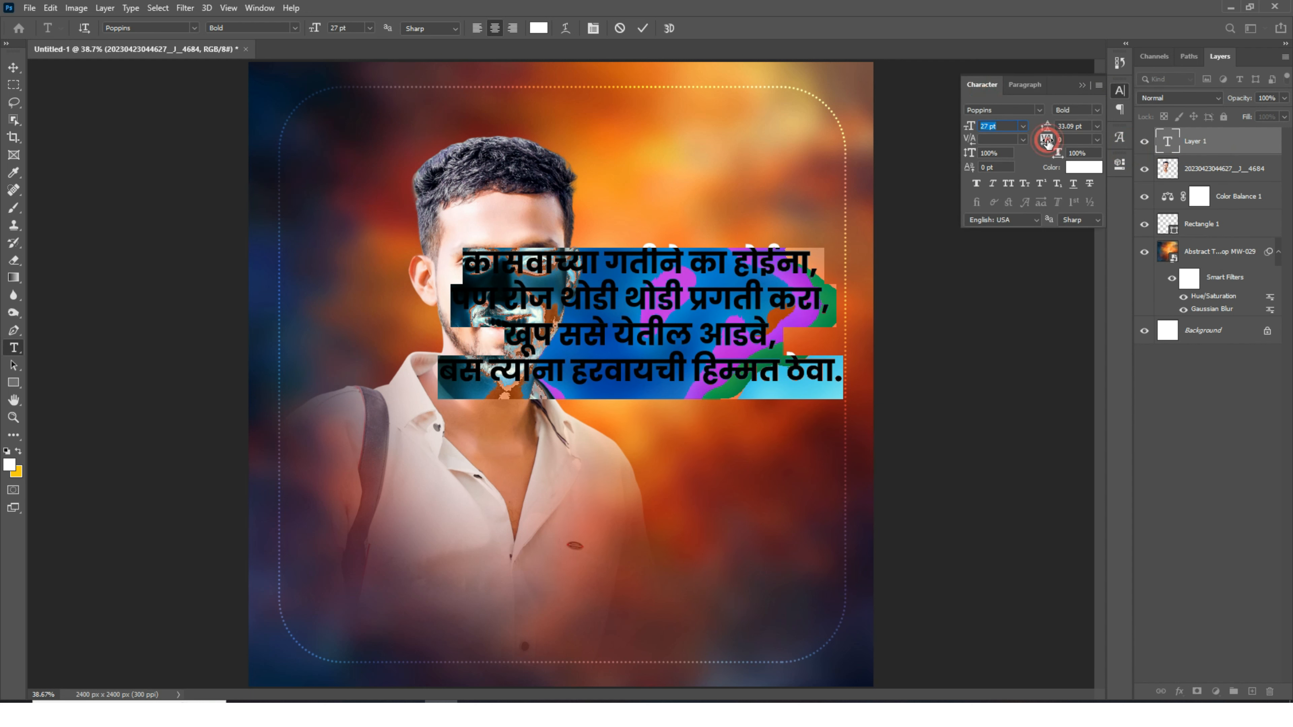
- Set the quote's tracking to -40 and its font style to SemiBold
left_click_drag(1046, 142, 1047, 143)
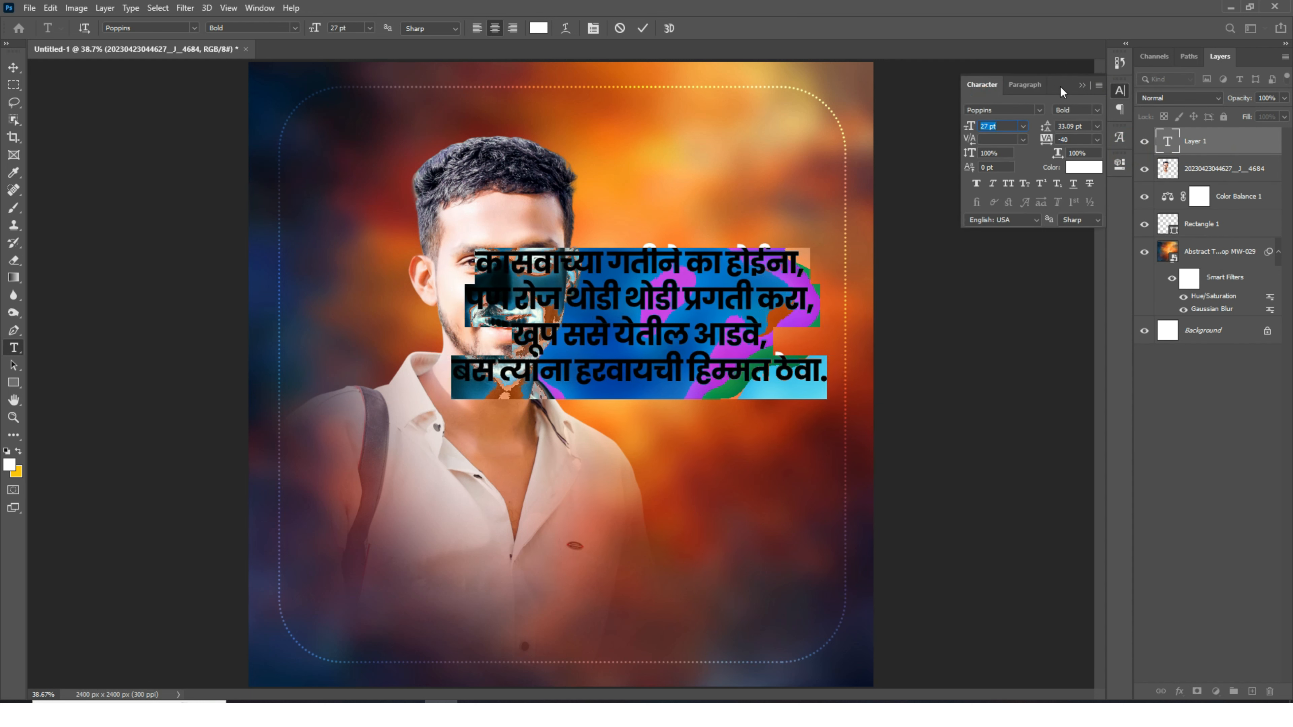
left_click(1073, 109)
left_click(1074, 235)
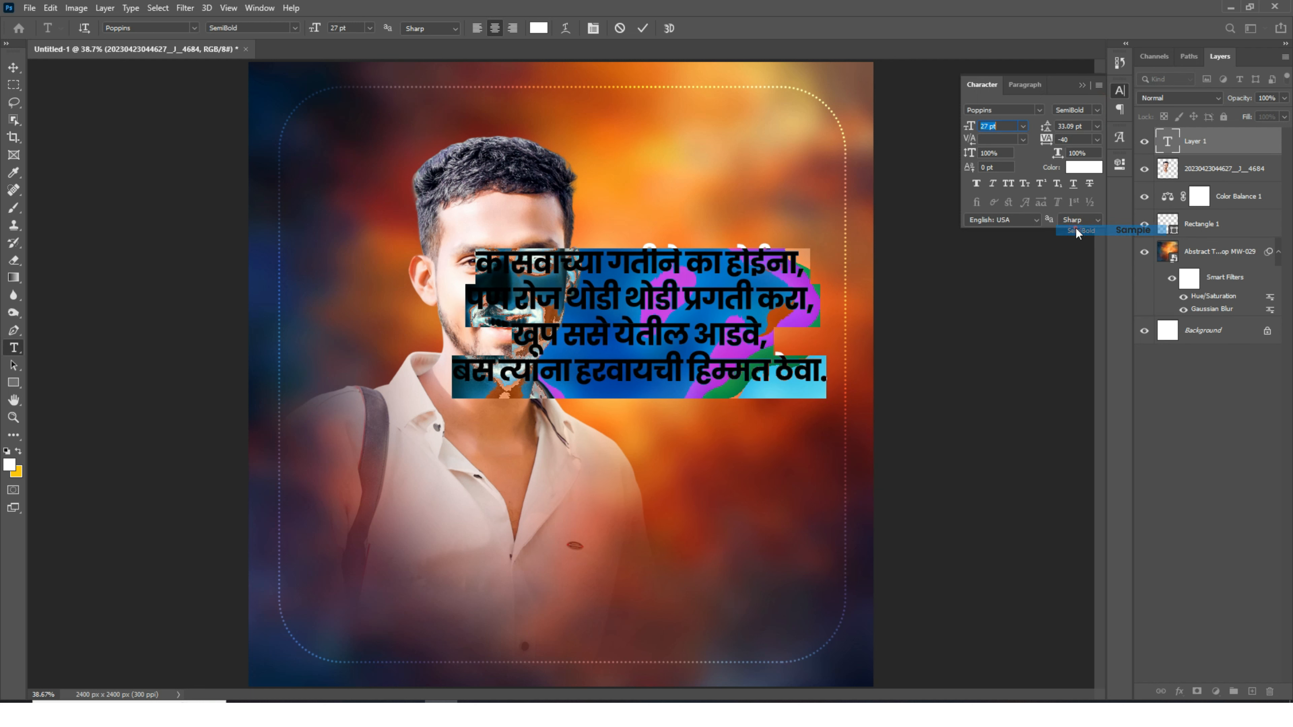
- Break the quote into eight shorter lines by inserting line breaks
left_click(692, 254)
key("Return")
left_click(679, 330)
key("Return")
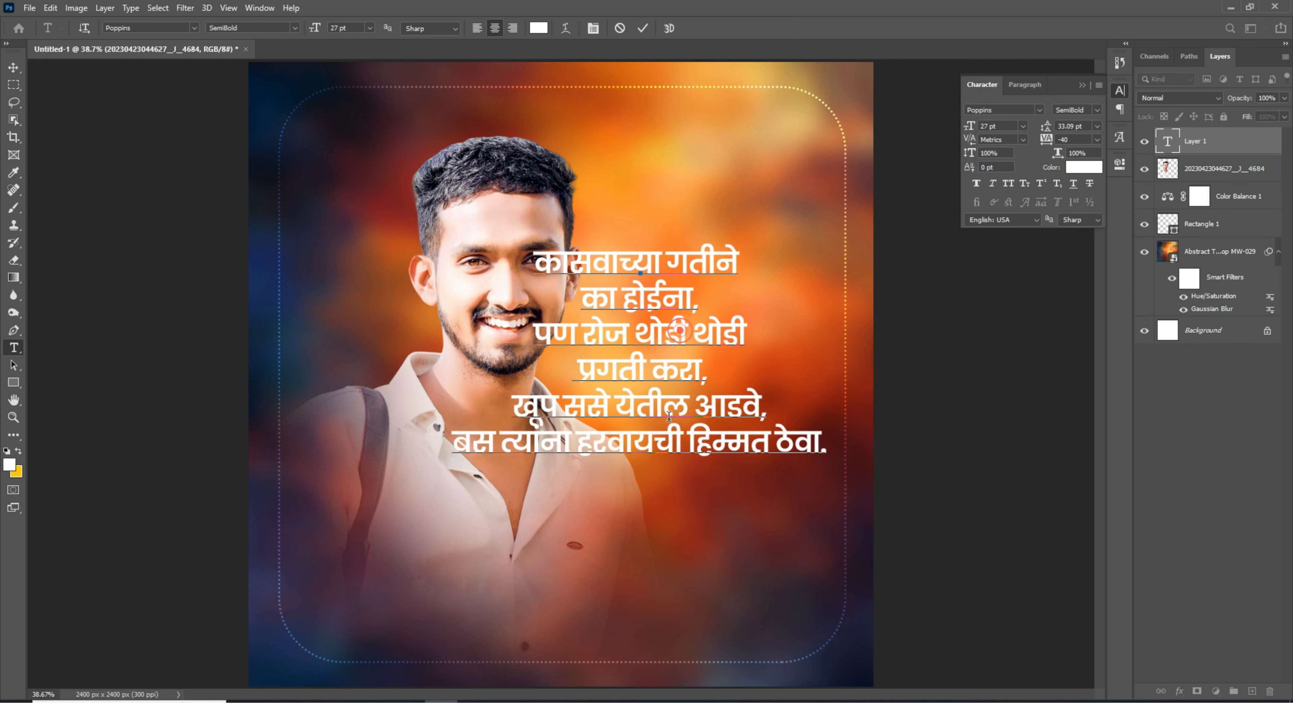
left_click(611, 406)
key("Return")
key("Return")
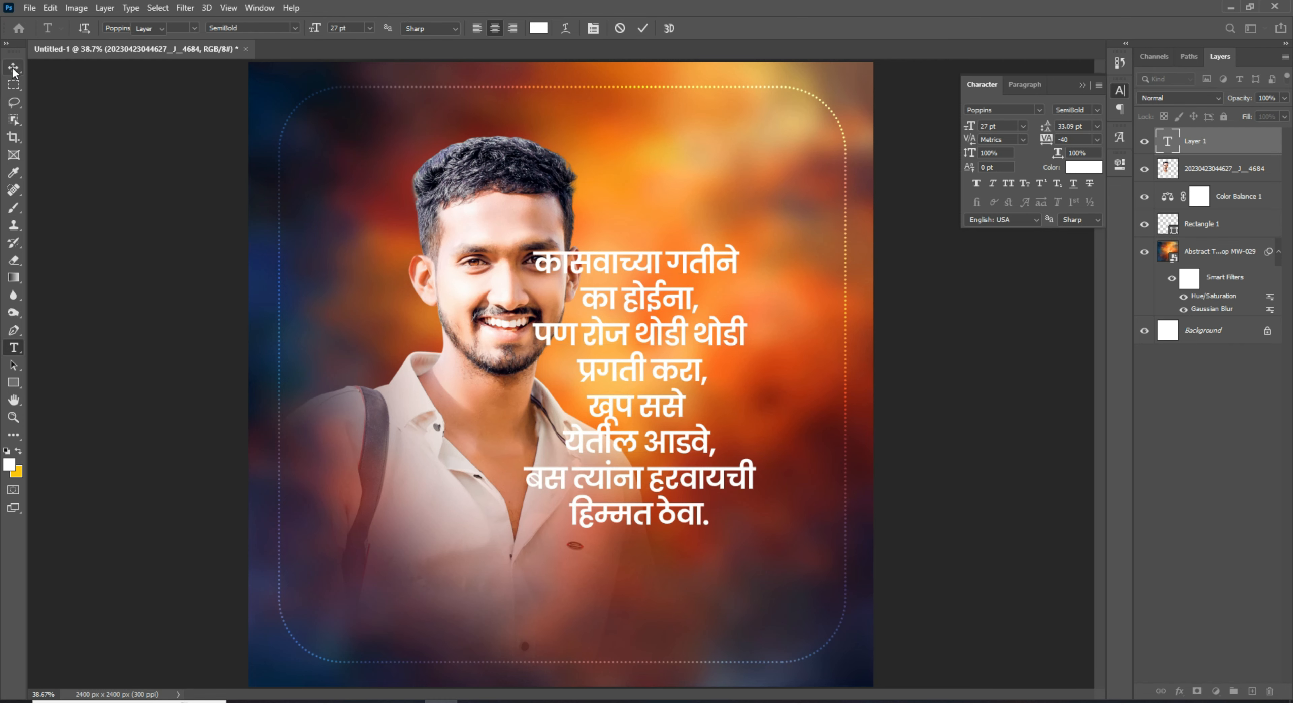
- Scale the quote down to about 64% and move it beside the face
left_click(12, 69)
scroll(647, 384, "down", 3)
left_click_drag(647, 384, 699, 337)
key("ctrl+t")
left_click_drag(759, 227, 695, 306)
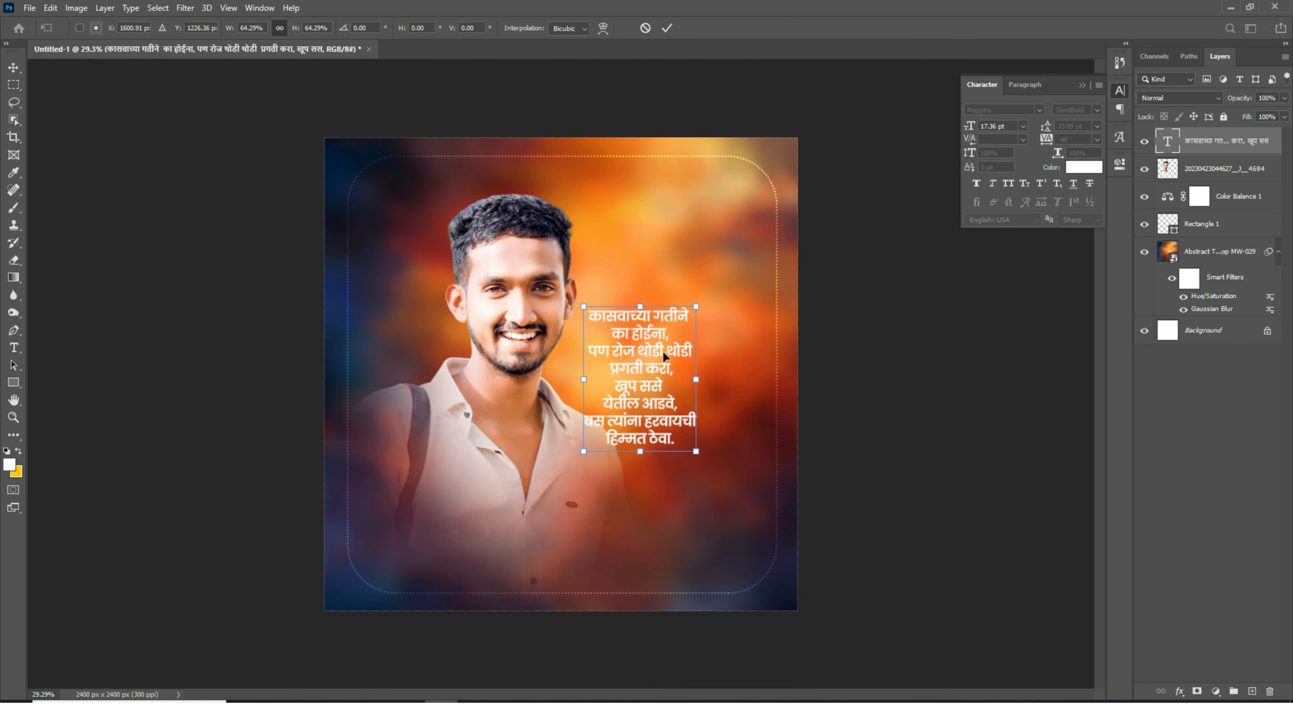
key("Return")
left_click_drag(661, 394, 672, 342)
- Set the quote's leading to 27 pt and underline the text
scroll(661, 306, "up", 11)
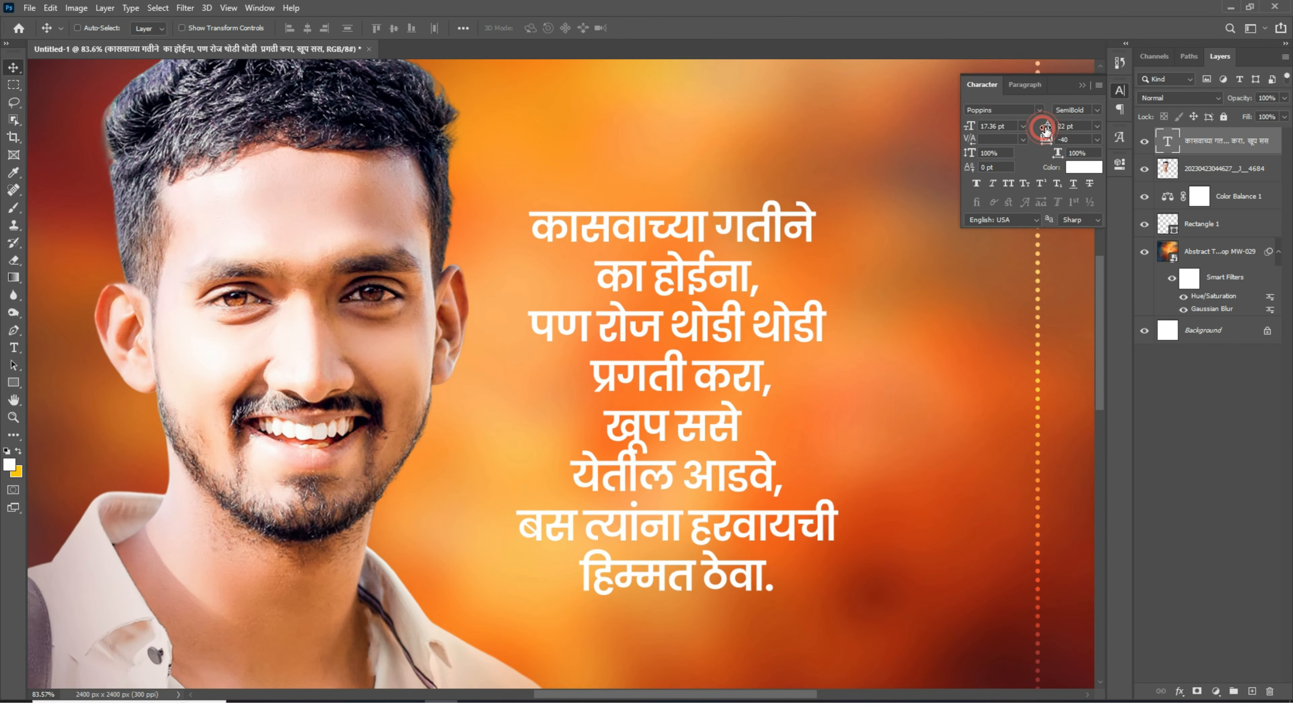
left_click_drag(1044, 129, 1052, 128)
left_click(1072, 184)
scroll(720, 237, "down", 6)
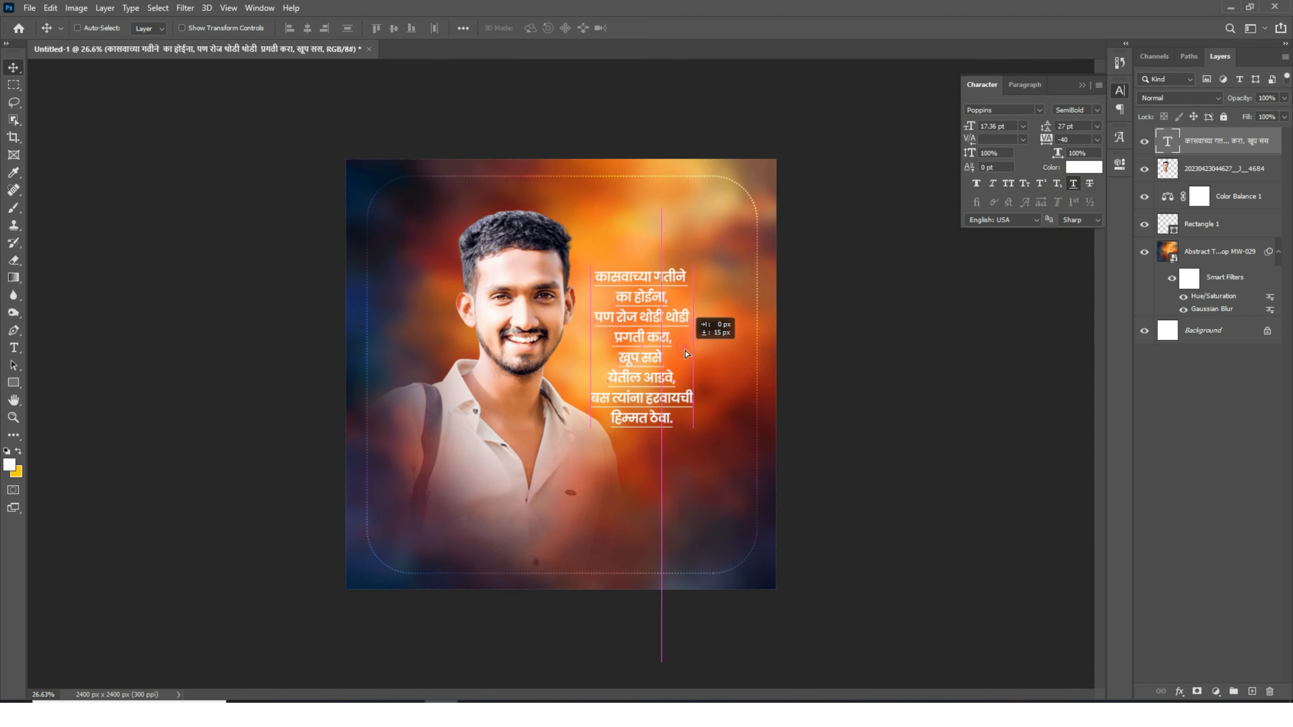
- Reposition the quote to the right of the face
left_click_drag(663, 377, 663, 376)
scroll(661, 376, "up", 7)
left_click_drag(639, 312, 651, 312)
- Add a new layer above the colour balance, paint a large soft black spot on it and set its opacity to 39%
left_click(1230, 197)
left_click(1251, 691)
key("b")
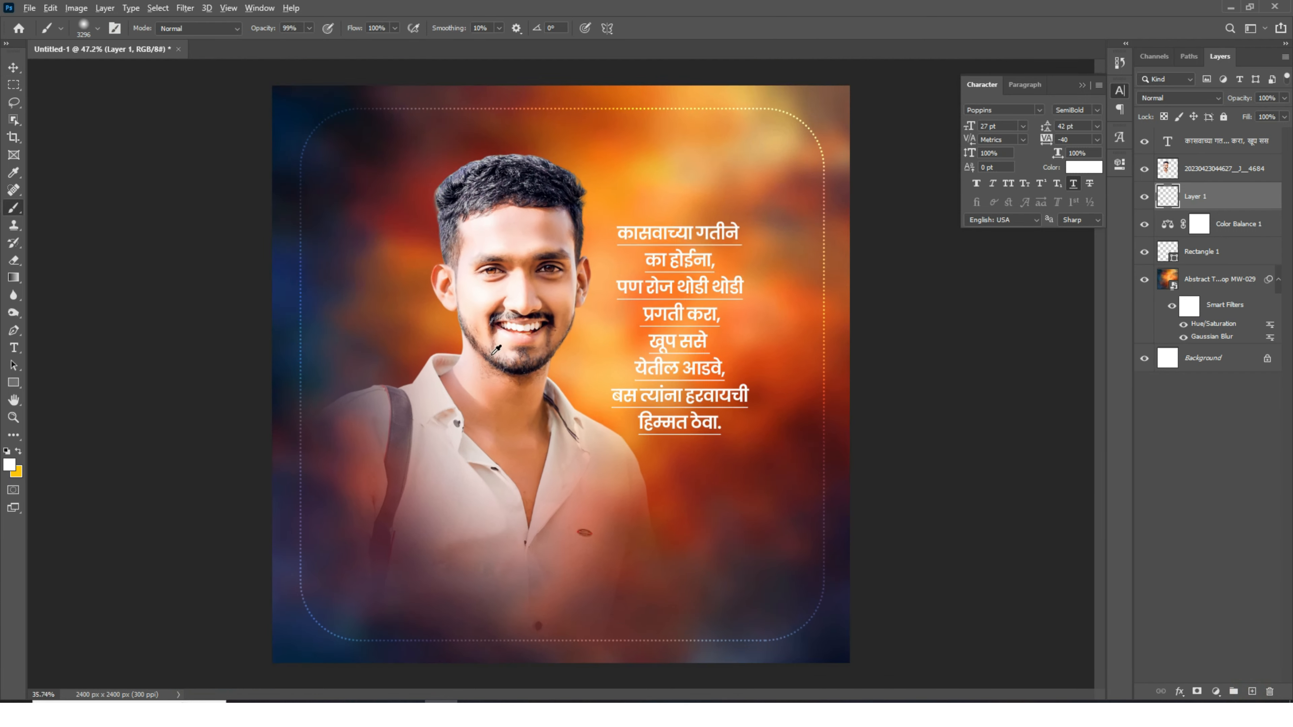
left_click_drag(649, 342, 603, 343)
left_click(603, 344)
key("ctrl+z")
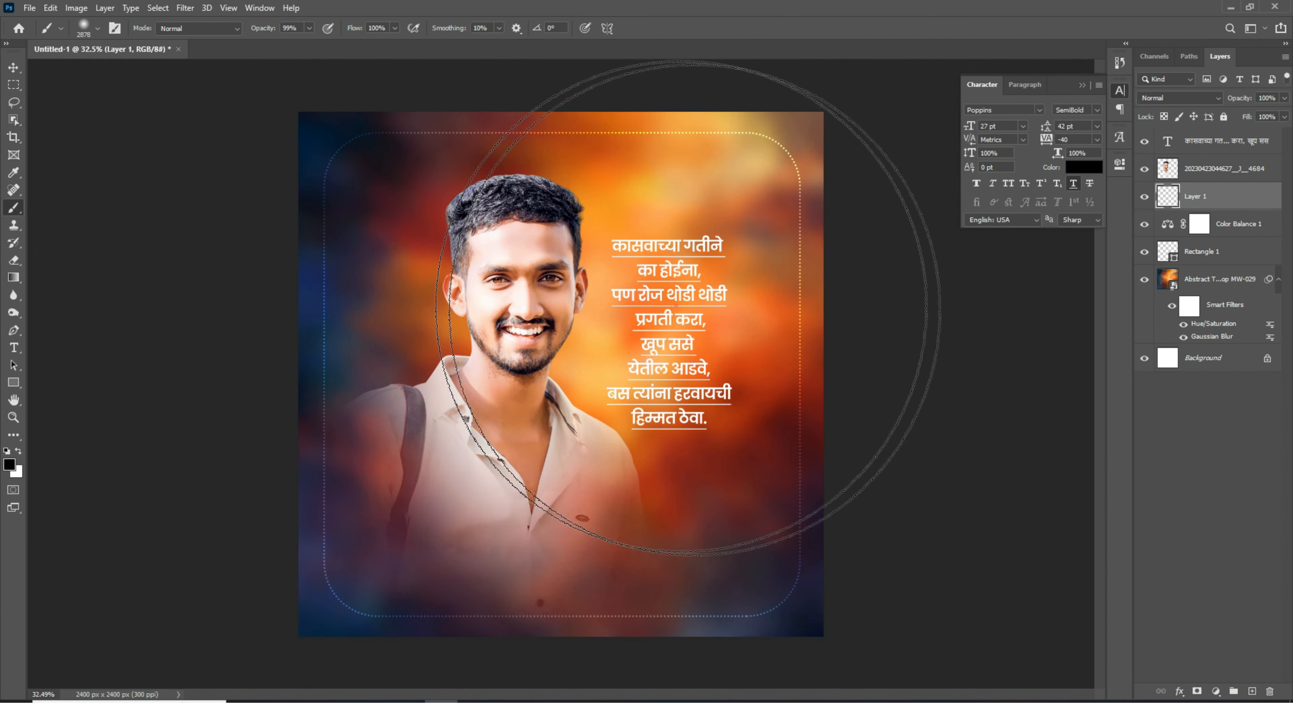
left_click(676, 307)
mouse_move(1240, 97)
left_mouse_down()
mouse_move(1181, 116)
mouse_move(1199, 123)
left_mouse_up()
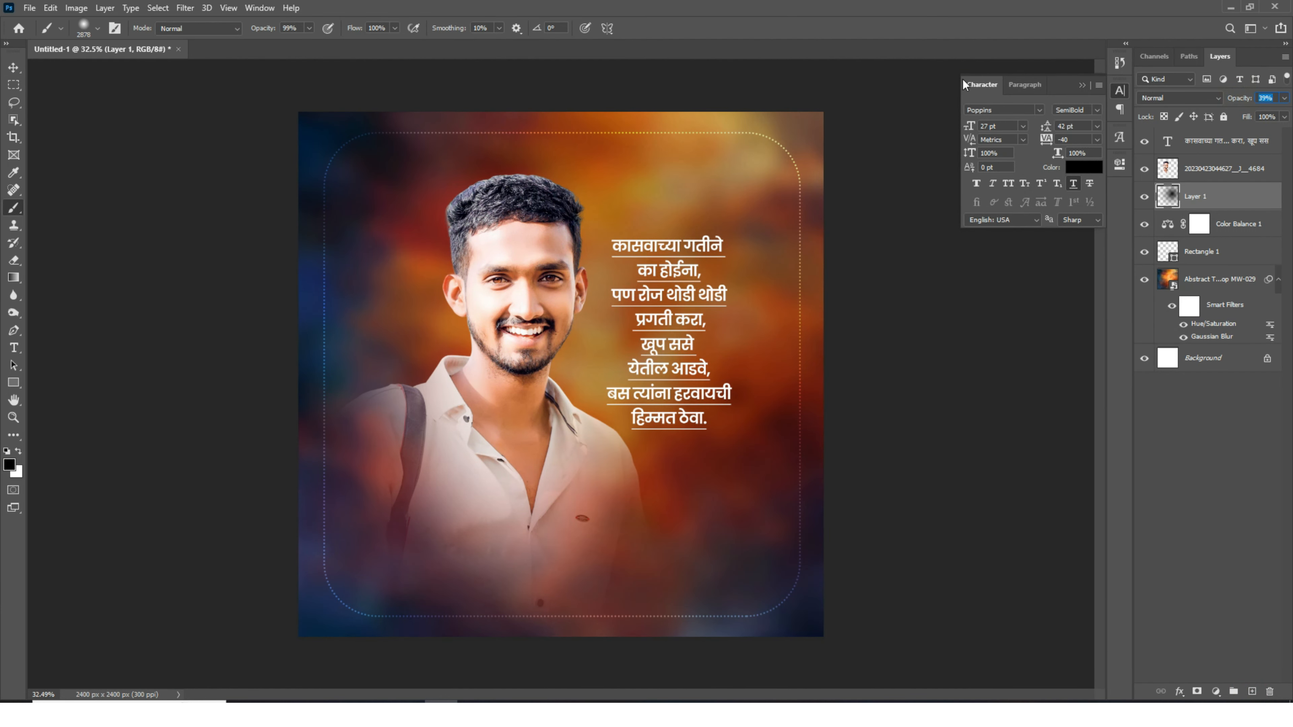
- Nudge the quote upward and recolour all of its text a light peach tone
left_click_drag(668, 353, 670, 342)
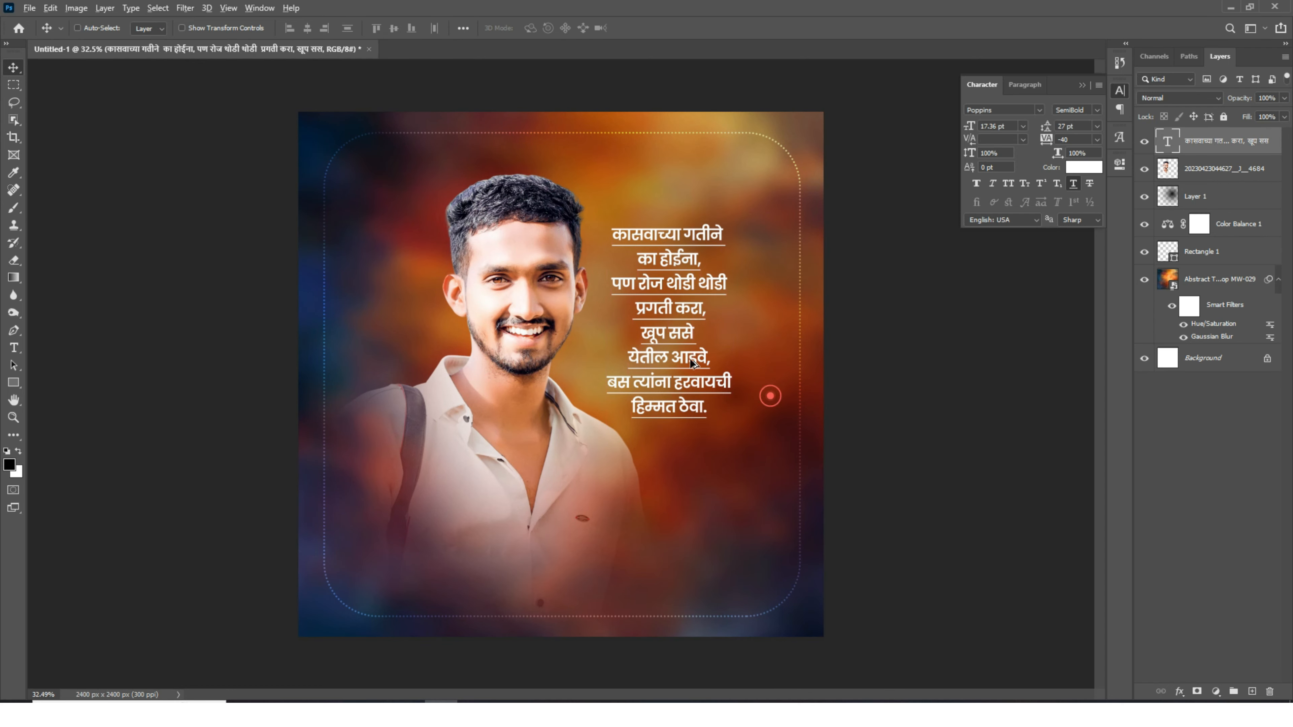
scroll(669, 341, "up", 6)
double_click(672, 324)
left_click_drag(568, 148, 918, 312)
left_click(1091, 171)
left_click(972, 329)
left_click(1027, 447)
left_click(1147, 288)
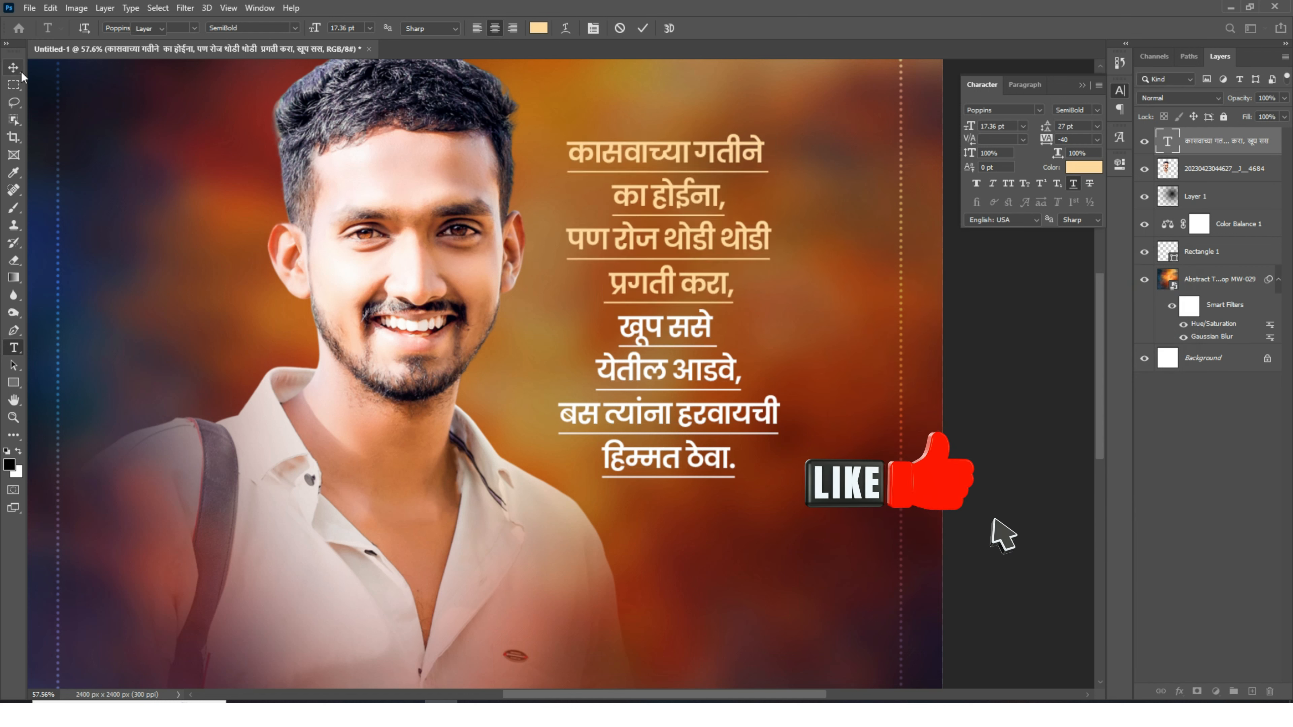
left_click(14, 68)
scroll(672, 347, "down", 5)
- Nudge the quote slightly to refine its position beside the face
left_click_drag(712, 318, 713, 328)
scroll(690, 253, "up", 2)
left_click(605, 335, "ctrl+shift")
left_click_drag(607, 335, 611, 334)
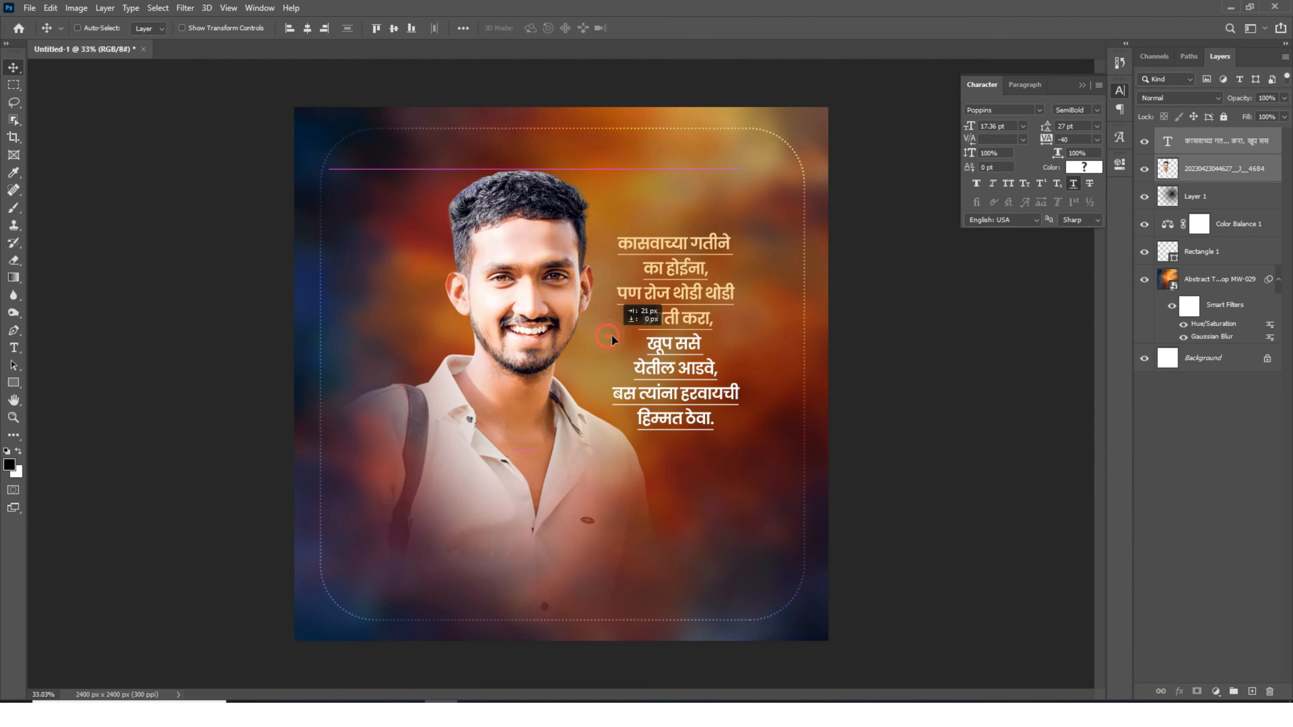
- Duplicate the quote twice, enlarge the copies to about 139% and spread them across the left side
left_click(1201, 143)
left_click_drag(749, 336, 692, 311)
key("ctrl+t")
left_click_drag(554, 306, 507, 306)
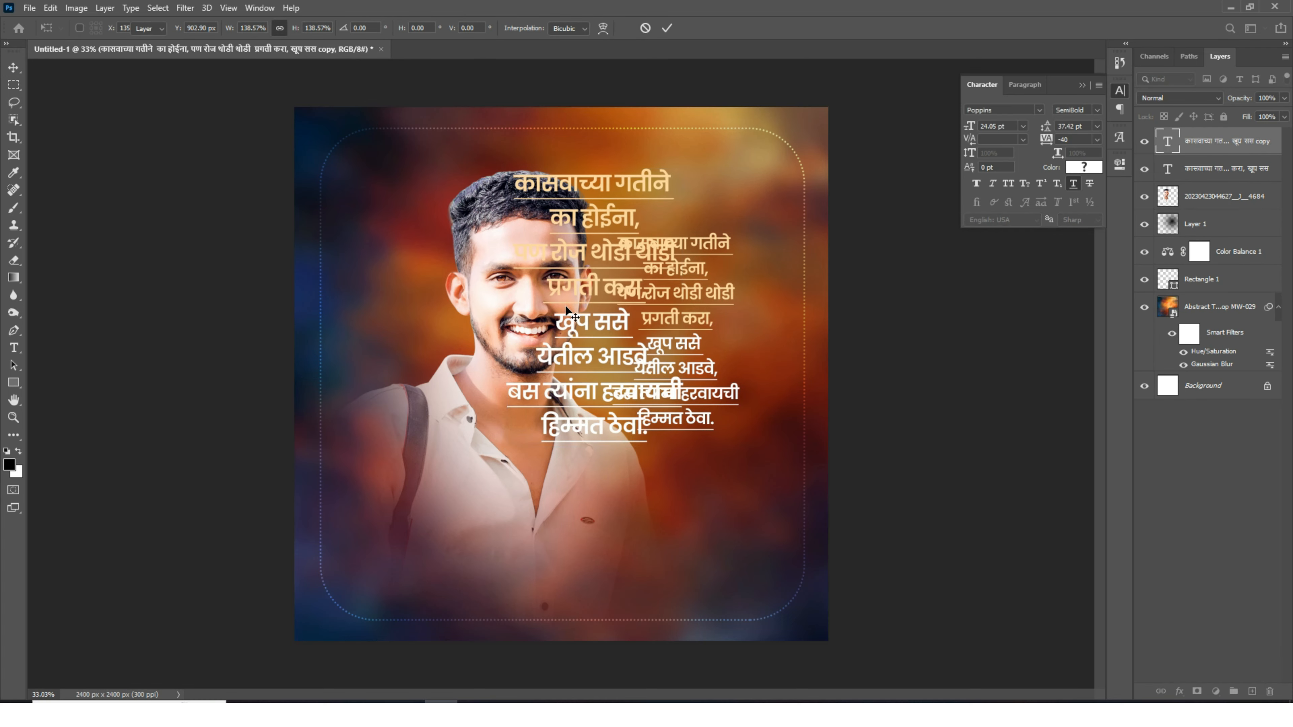
key("Return")
left_click_drag(612, 305, 449, 287)
left_click_drag(449, 287, 568, 285)
key("ctrl+t")
key("Return")
- Move the quote copies below the frame rectangle and set them to Overlay blending at 10% opacity
left_click(1222, 170, "ctrl")
left_click_drag(1220, 163, 1218, 318)
left_click(1172, 97)
left_click(1171, 240)
left_click_drag(619, 413, 619, 357)
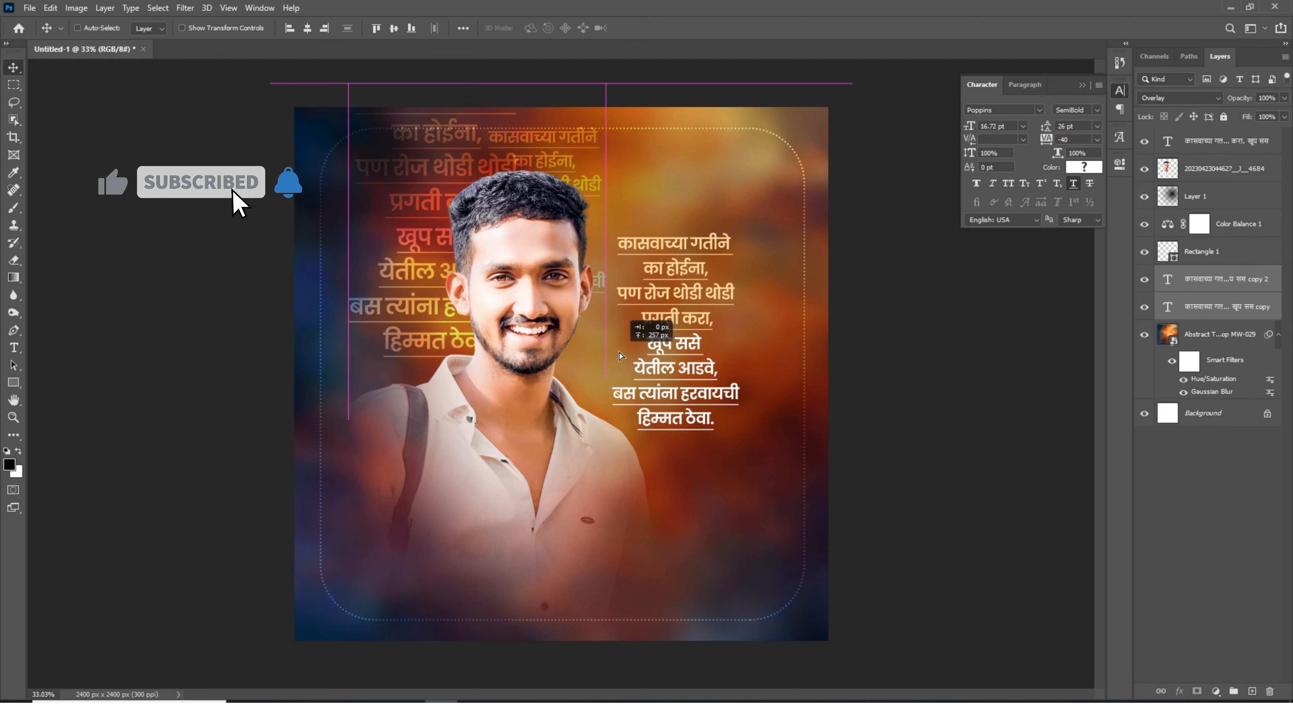
left_click_drag(1239, 98, 1176, 113)
- Duplicate the faint quote copies again and place them to fill more of the background
left_click_drag(636, 239, 620, 247)
left_click_drag(381, 220, 632, 280)
left_click_drag(743, 334, 745, 334)
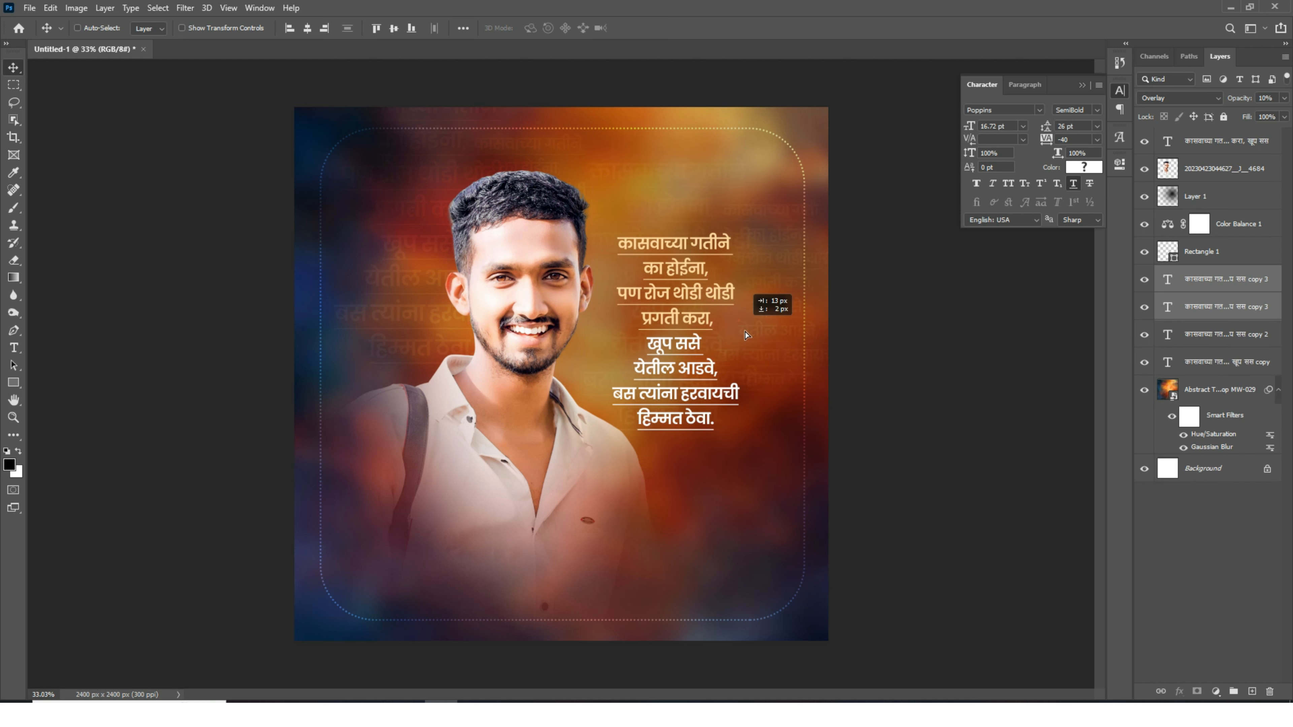
- Draw a wide ellipse about 3800 by 1108 px straddling the poster's bottom edge
scroll(715, 339, "down", 7)
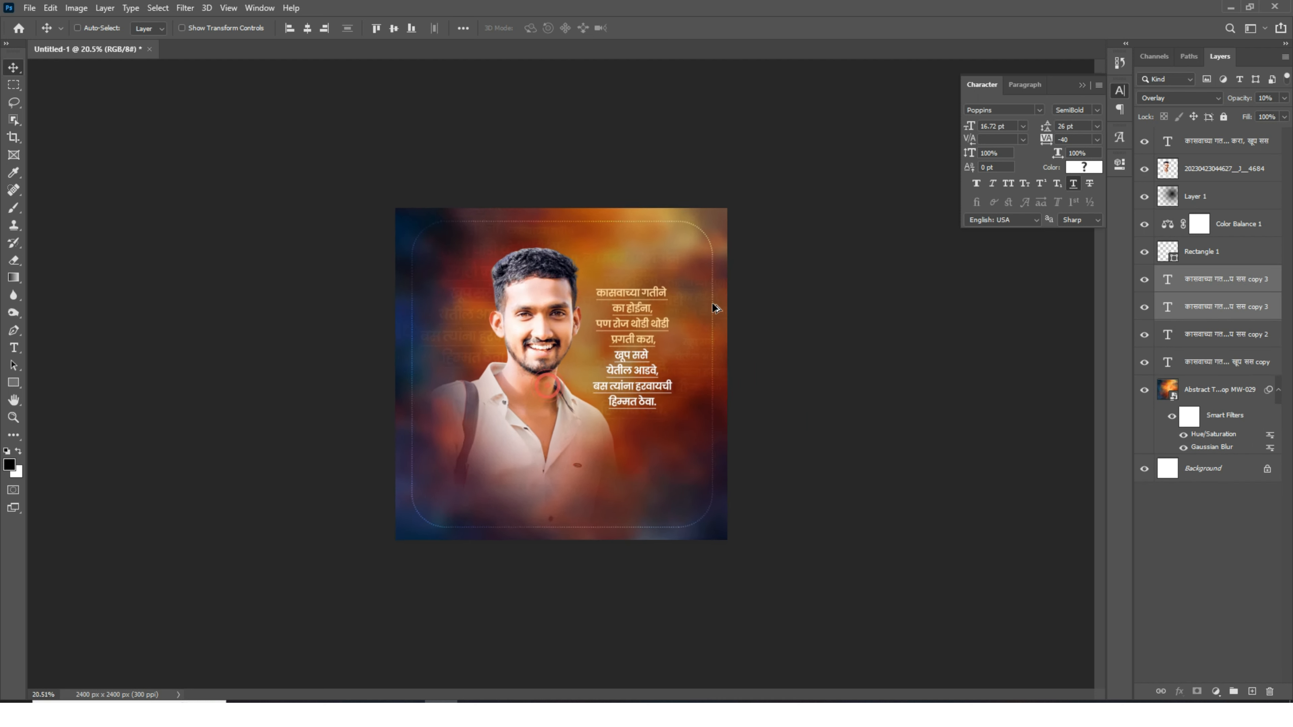
scroll(650, 263, "up", 5)
scroll(707, 240, "down", 1)
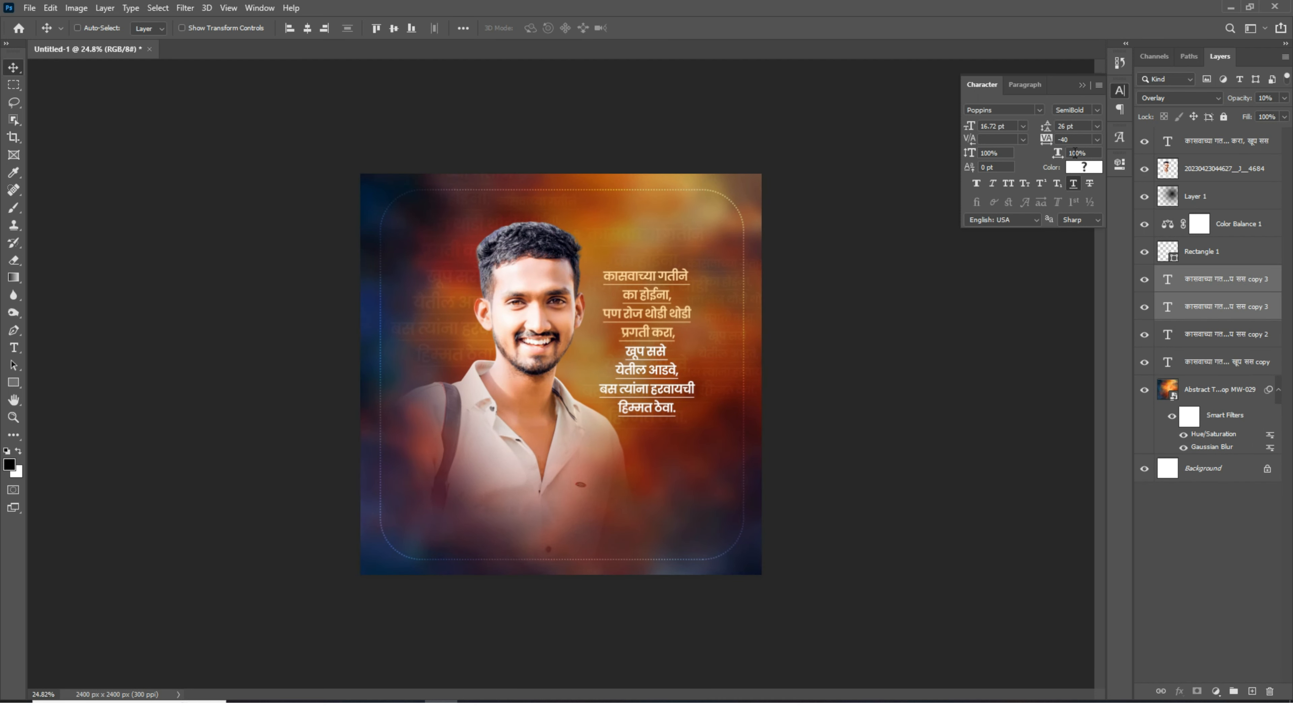
scroll(537, 485, "up", 1)
left_click(1226, 145)
scroll(636, 356, "down", 2)
key("u")
right_click(16, 382)
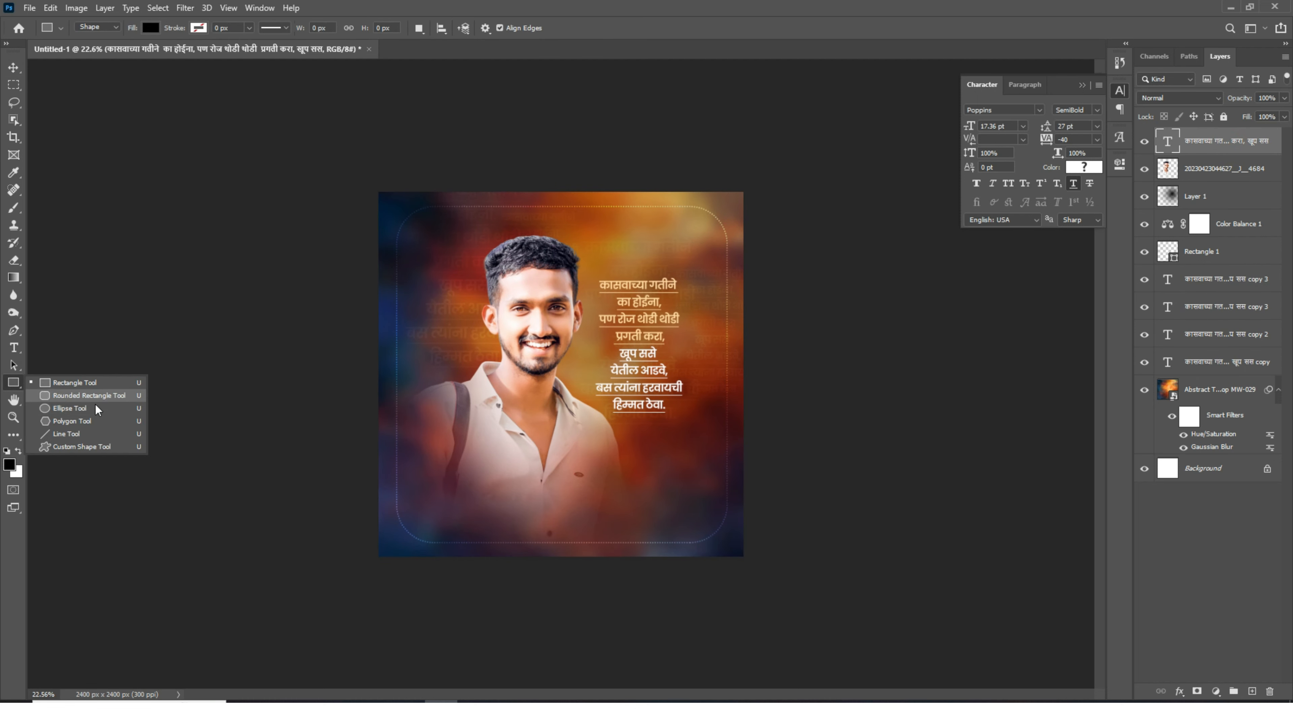
left_click(109, 401)
left_click_drag(387, 508, 862, 630)
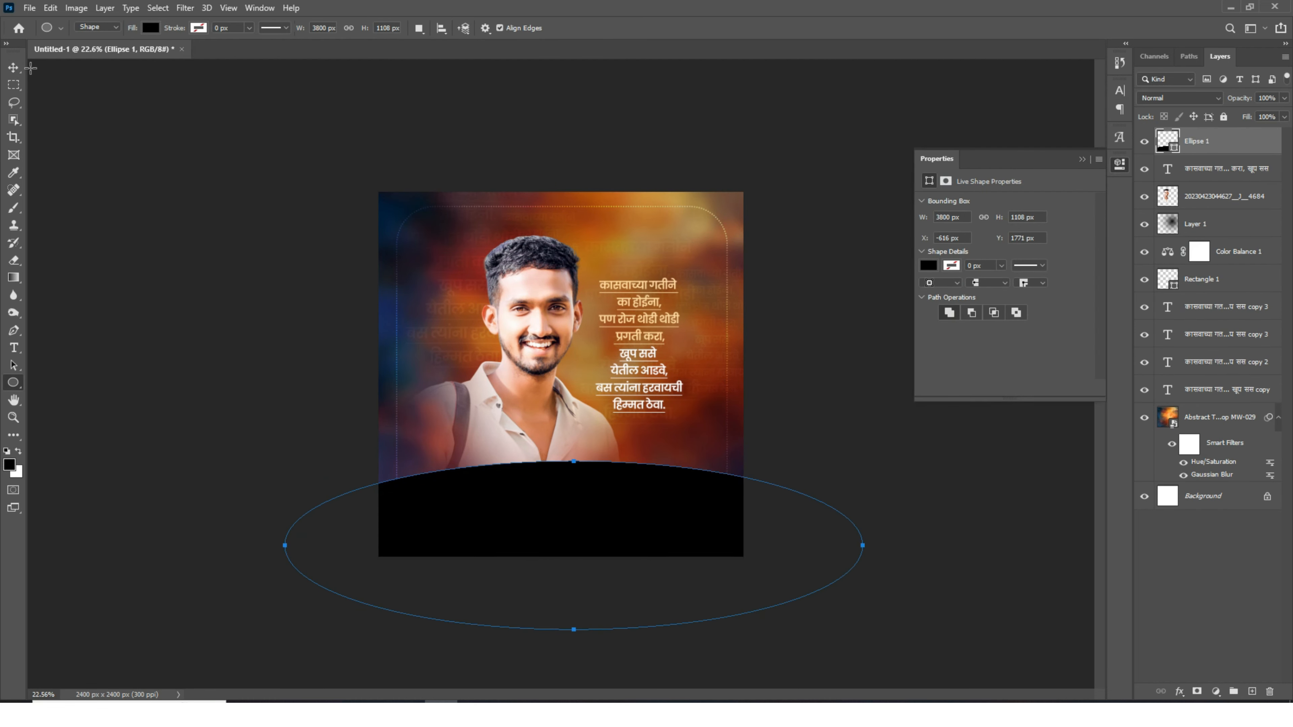
- Move the ellipse up slightly and fill it with white
key("v")
left_click_drag(630, 494, 620, 508)
left_click(928, 266)
left_click(943, 344)
scroll(580, 480, "down", 4)
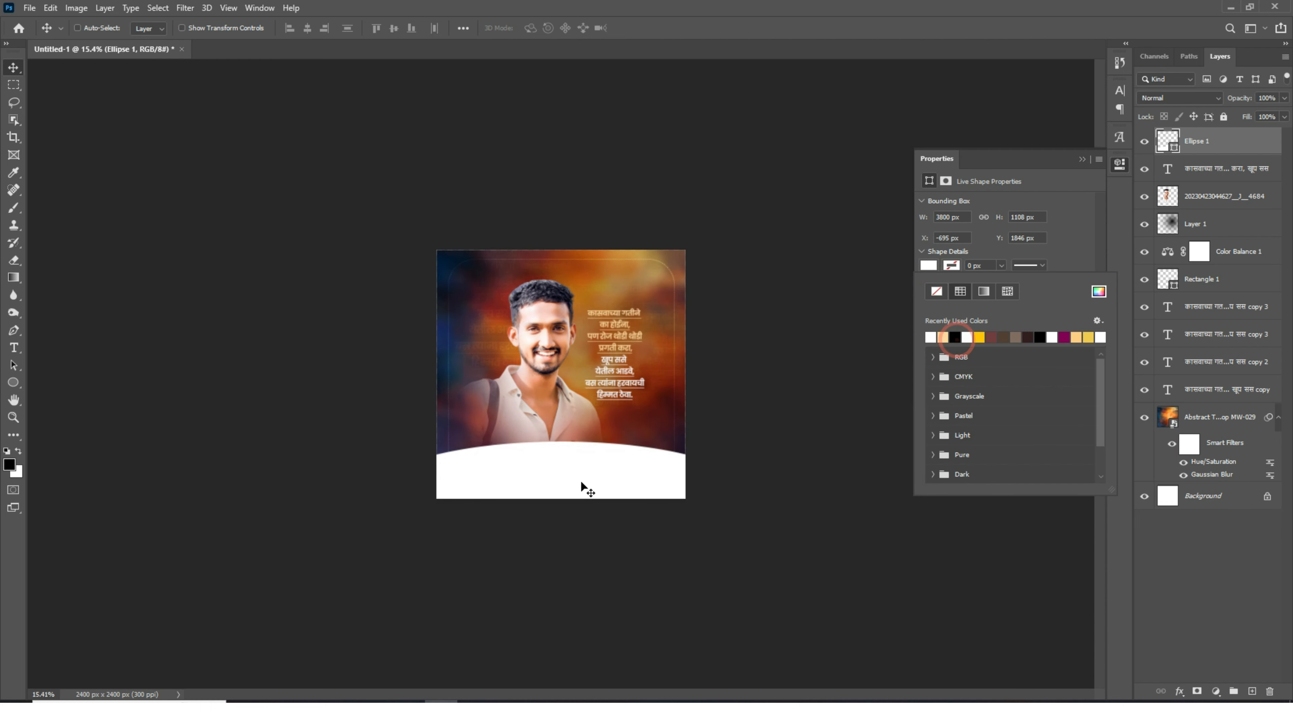
scroll(580, 480, "up", 3)
- Warp the white ellipse into a wavy curve across the bottom of the poster
left_click(580, 481)
key("ctrl+t")
right_click(509, 493)
left_click(524, 352)
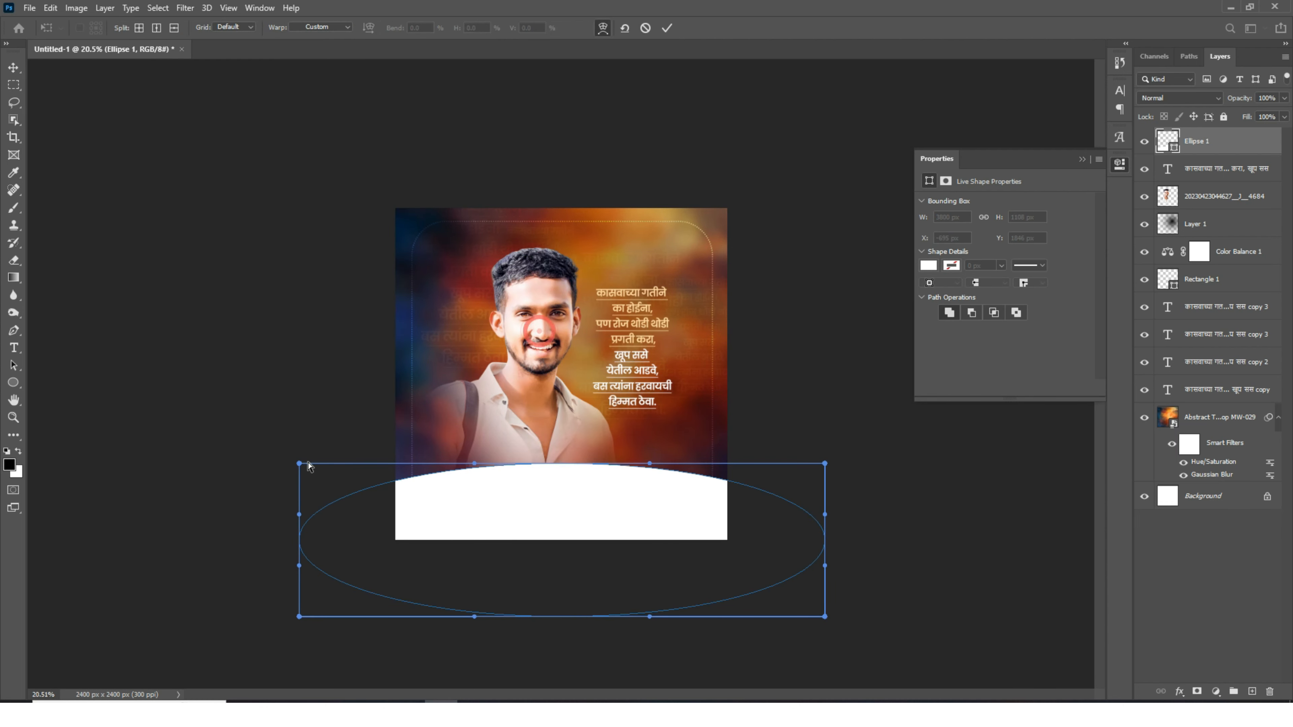
left_click_drag(299, 463, 387, 299)
left_click_drag(475, 464, 456, 580)
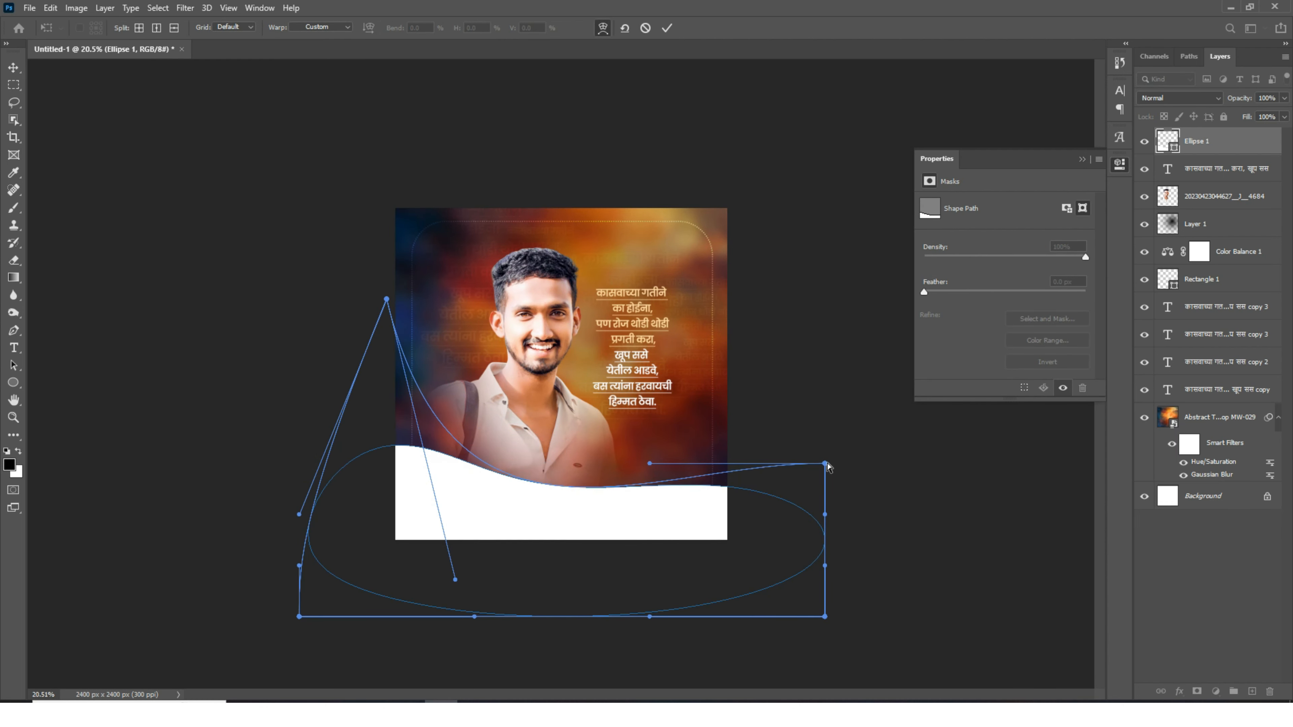
left_click_drag(827, 467, 937, 451)
key("Return")
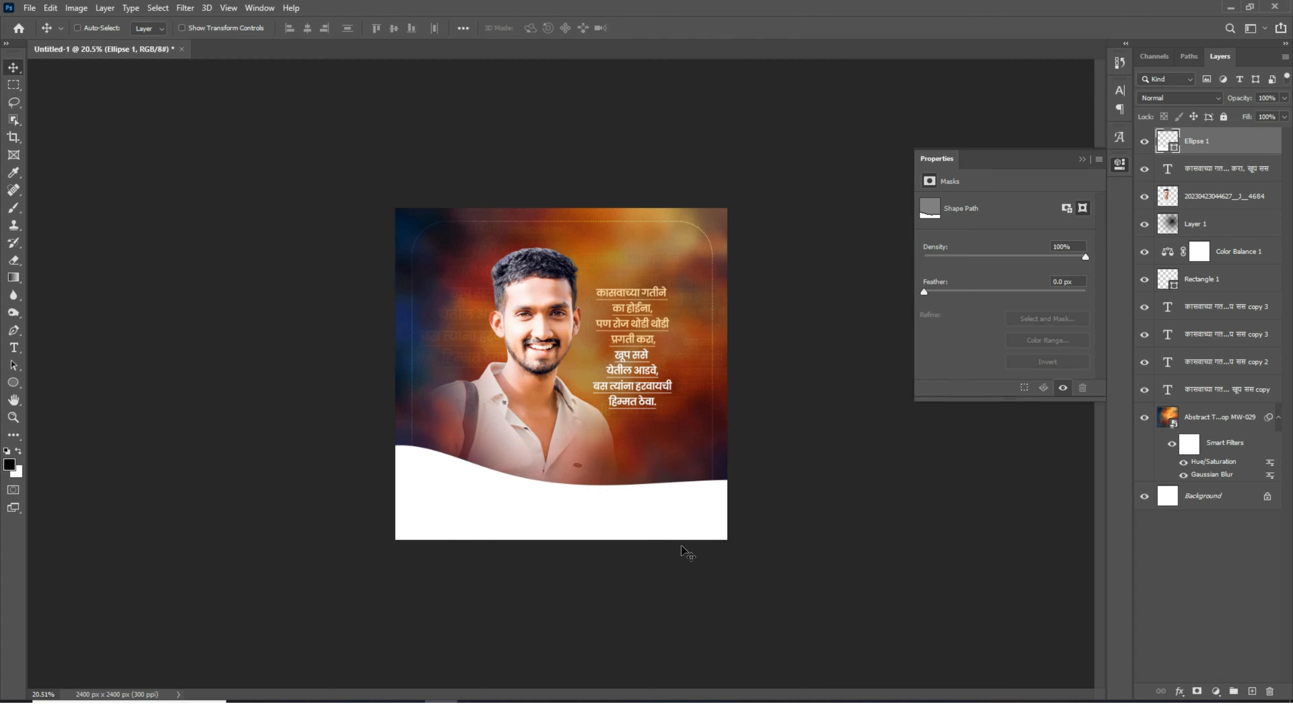
- Nudge the wavy white shape slightly downward
scroll(544, 512, "up", 5)
left_click_drag(546, 552, 547, 560)
scroll(603, 450, "down", 8)
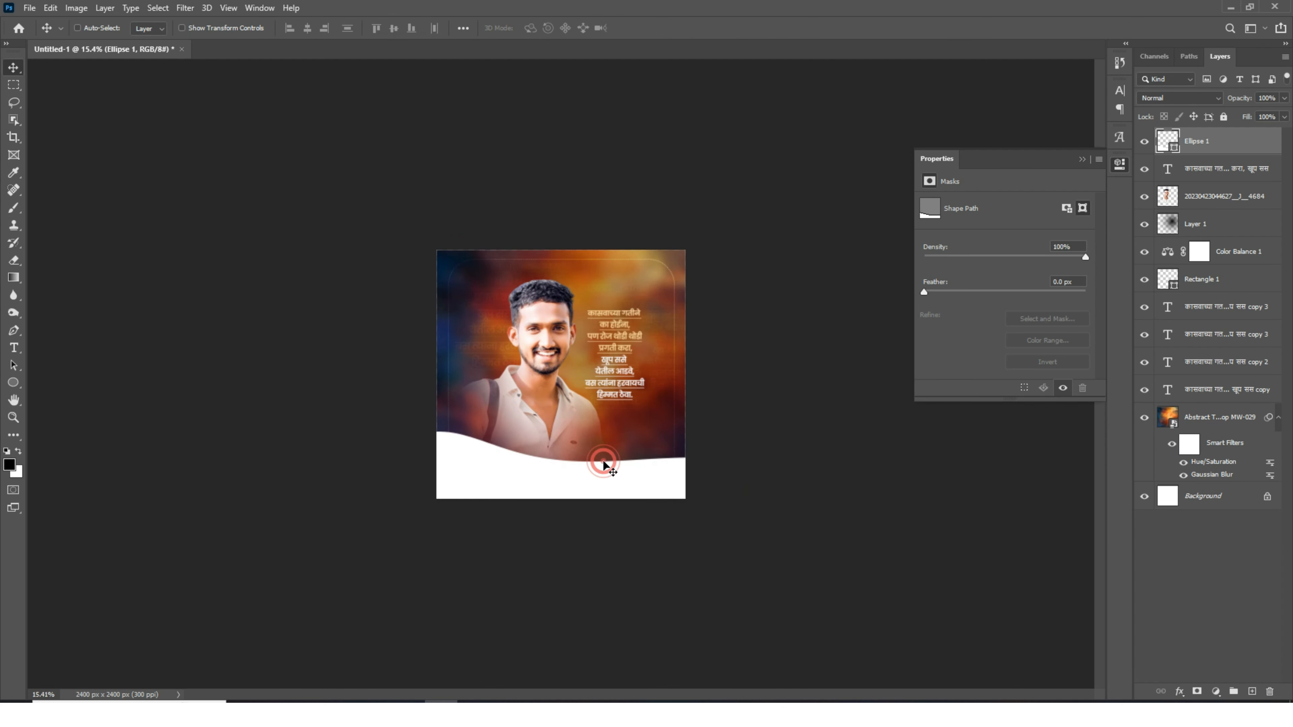
- Draw a white circle about 919 px wide above the colour balance layer, behind the portrait's head
scroll(478, 293, "up", 7)
left_click(1238, 251)
key("u")
left_click_drag(400, 200, 587, 386)
key("v")
left_click_drag(526, 373, 545, 351)
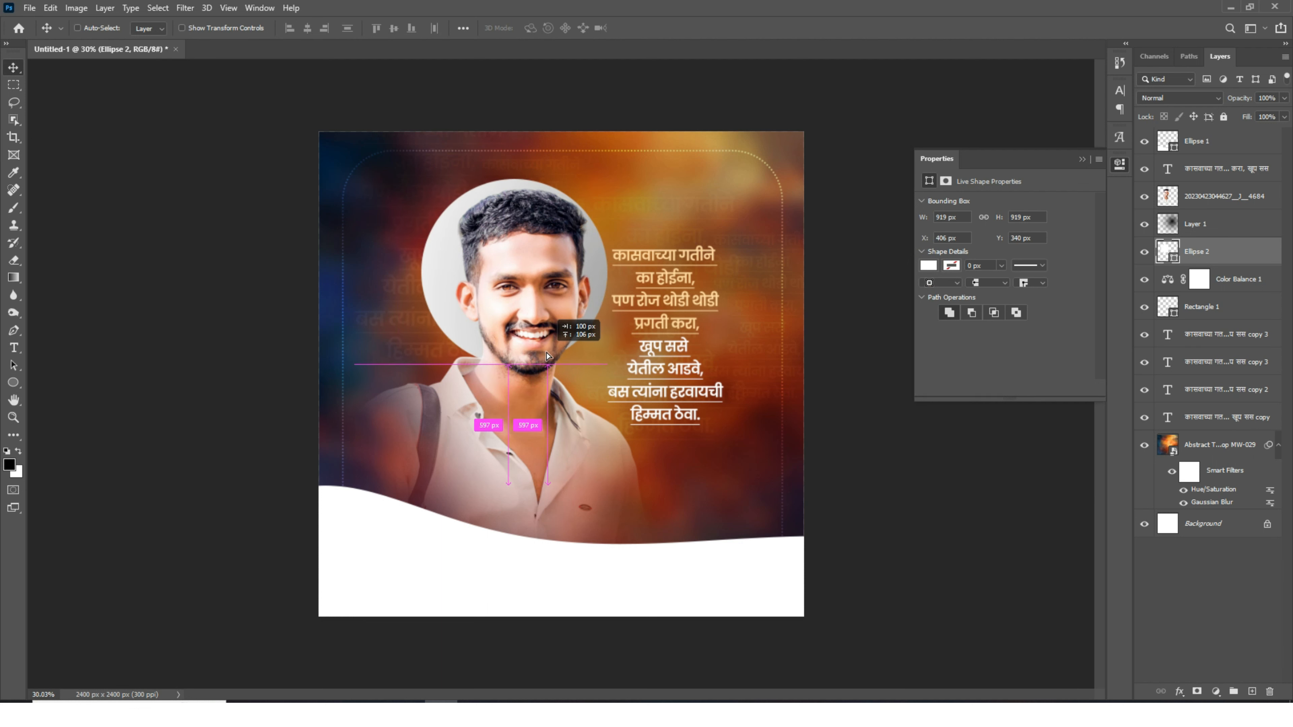
- Set the circle's blend mode to Overlay and its opacity to 30%
left_click(1188, 98)
left_click(1166, 266)
left_click_drag(1239, 99, 1192, 104)
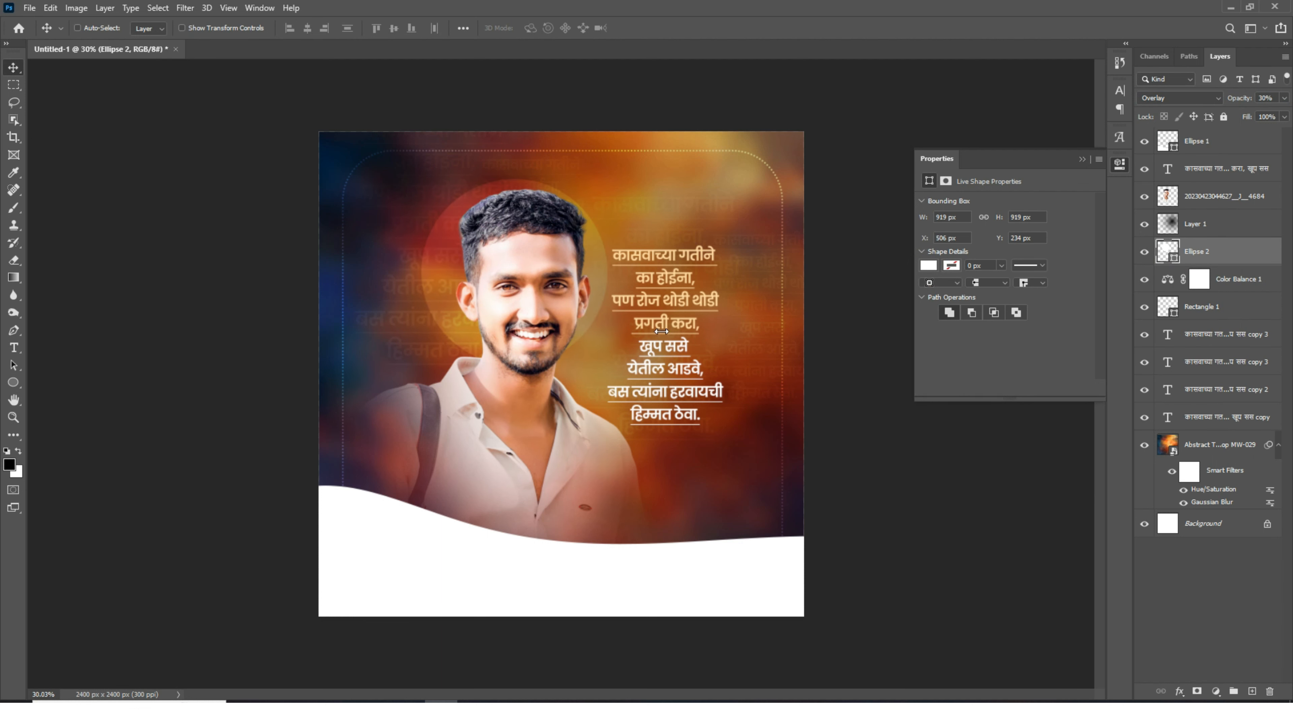
- Reposition the circle behind the head and shoulders
mouse_move(555, 364)
left_mouse_down()
mouse_move(599, 365)
mouse_move(577, 368)
left_mouse_up()
scroll(758, 403, "down", 4)
scroll(704, 300, "up", 7)
left_click_drag(701, 287, 701, 346)
scroll(700, 316, "down", 2)
scroll(700, 275, "up", 6)
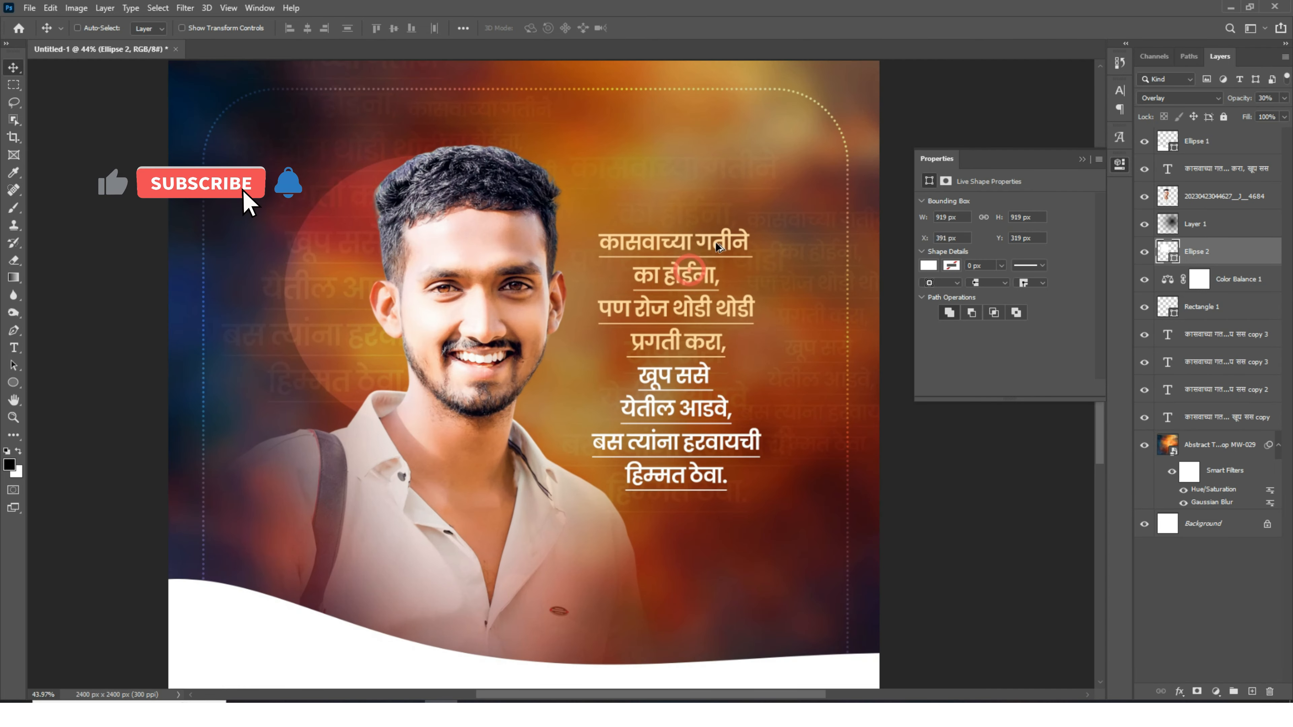
- Add the branding block with name logo, two service labels and contact-number badge to the white footer
left_click(675, 305, "ctrl")
scroll(672, 306, "down", 3)
scroll(513, 380, "down", 3)
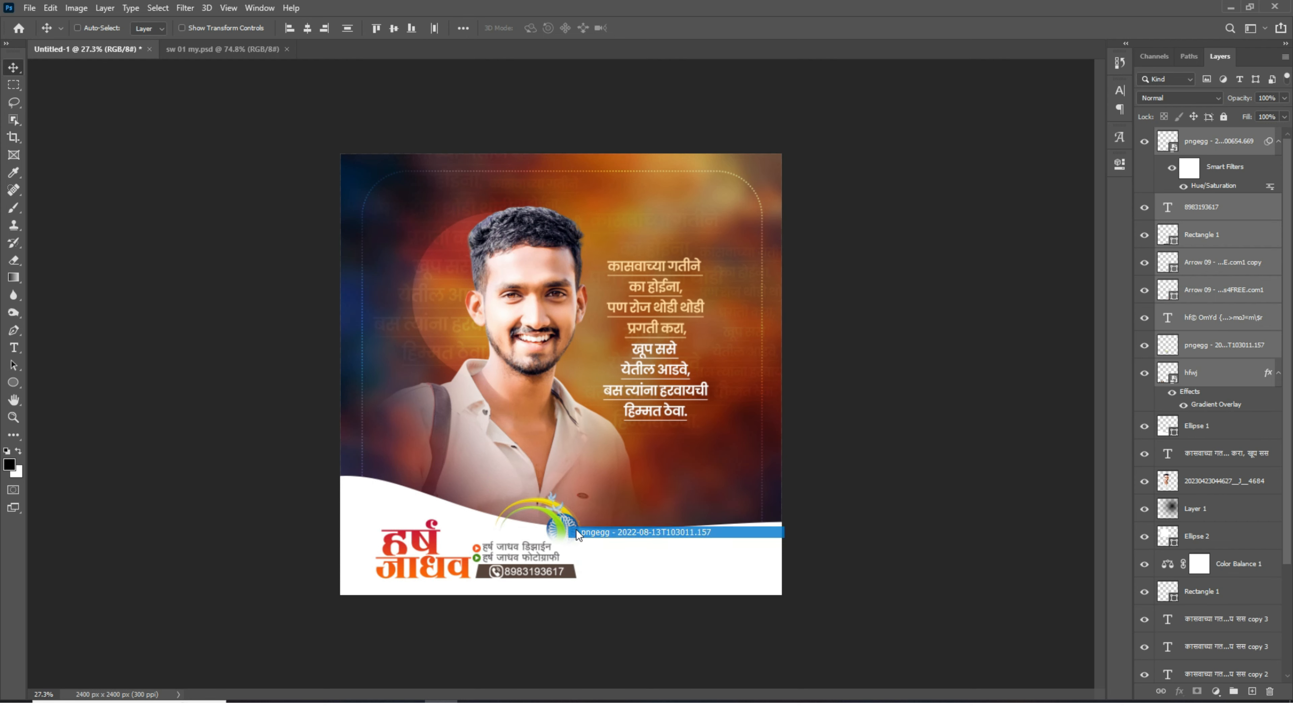
left_click_drag(578, 535, 640, 500)
key("Delete")
scroll(677, 589, "up", 7)
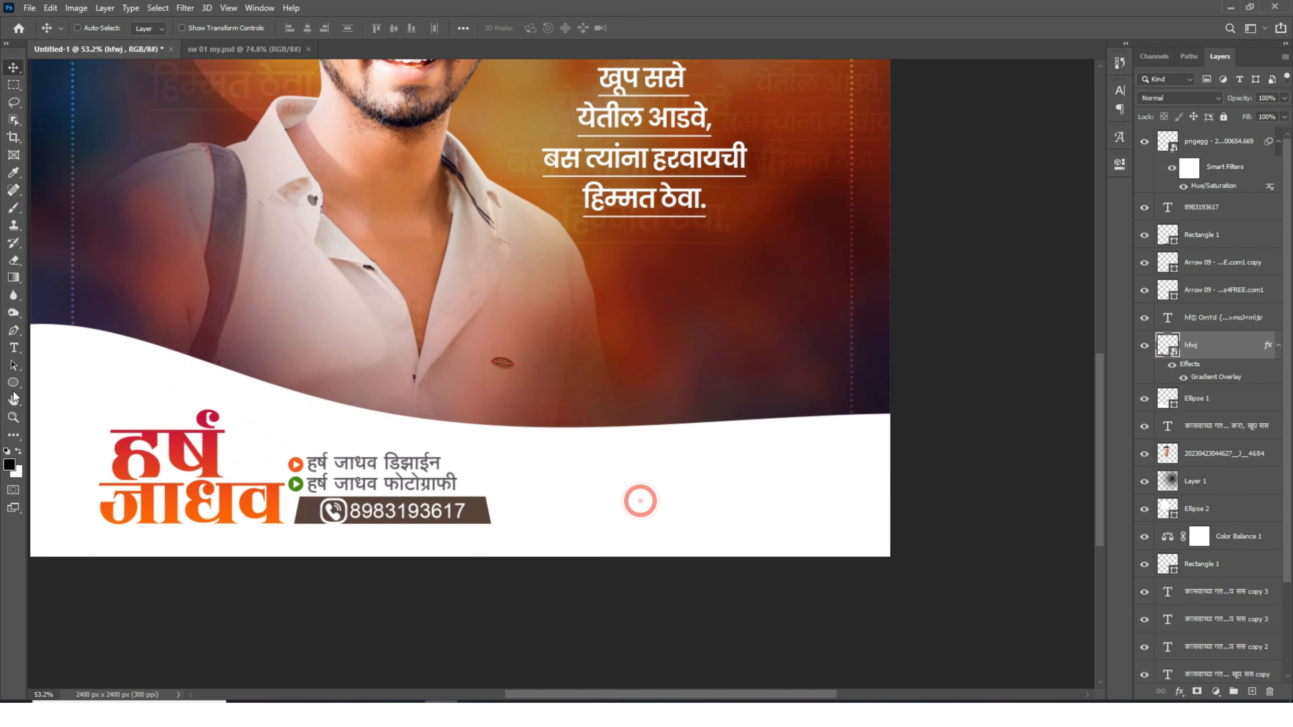
- Draw a thin horizontal bar in the footer and fill it with an orange sampled from the logo
right_click(14, 383)
left_click(74, 383)
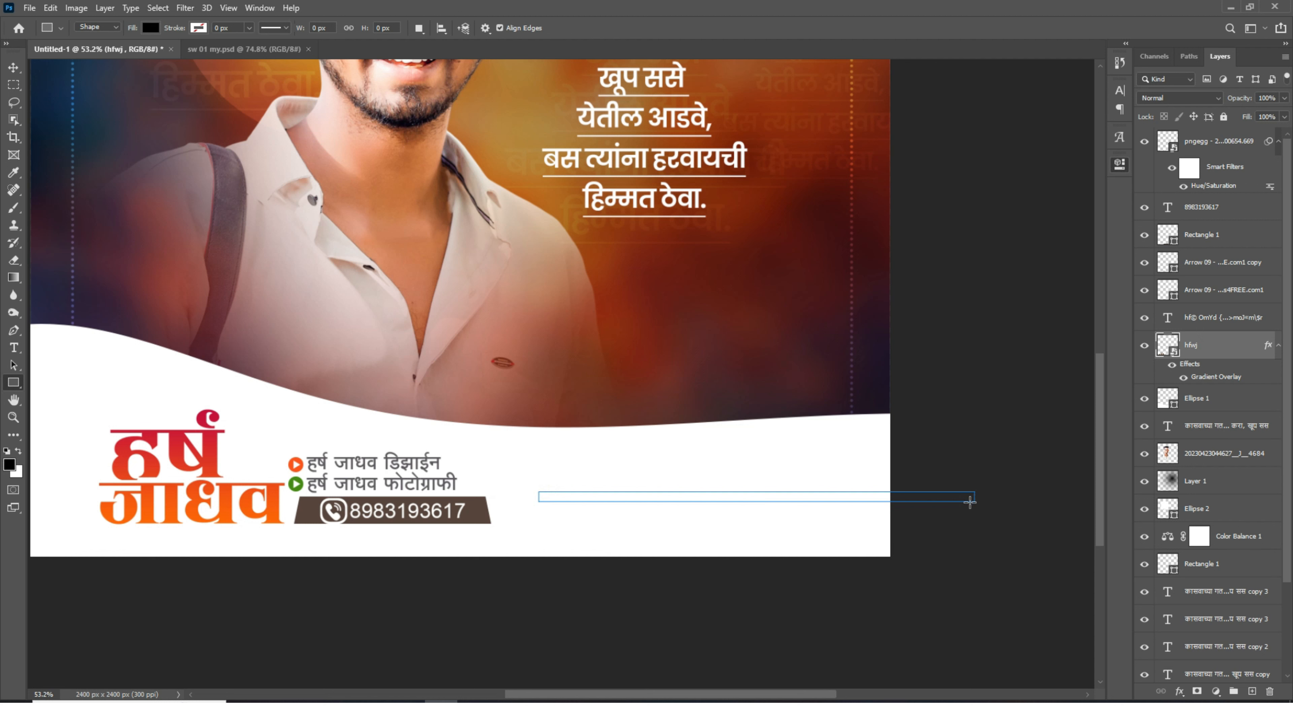
left_click_drag(970, 502, 974, 502)
left_click(928, 243)
left_click(1099, 268)
left_click(212, 472)
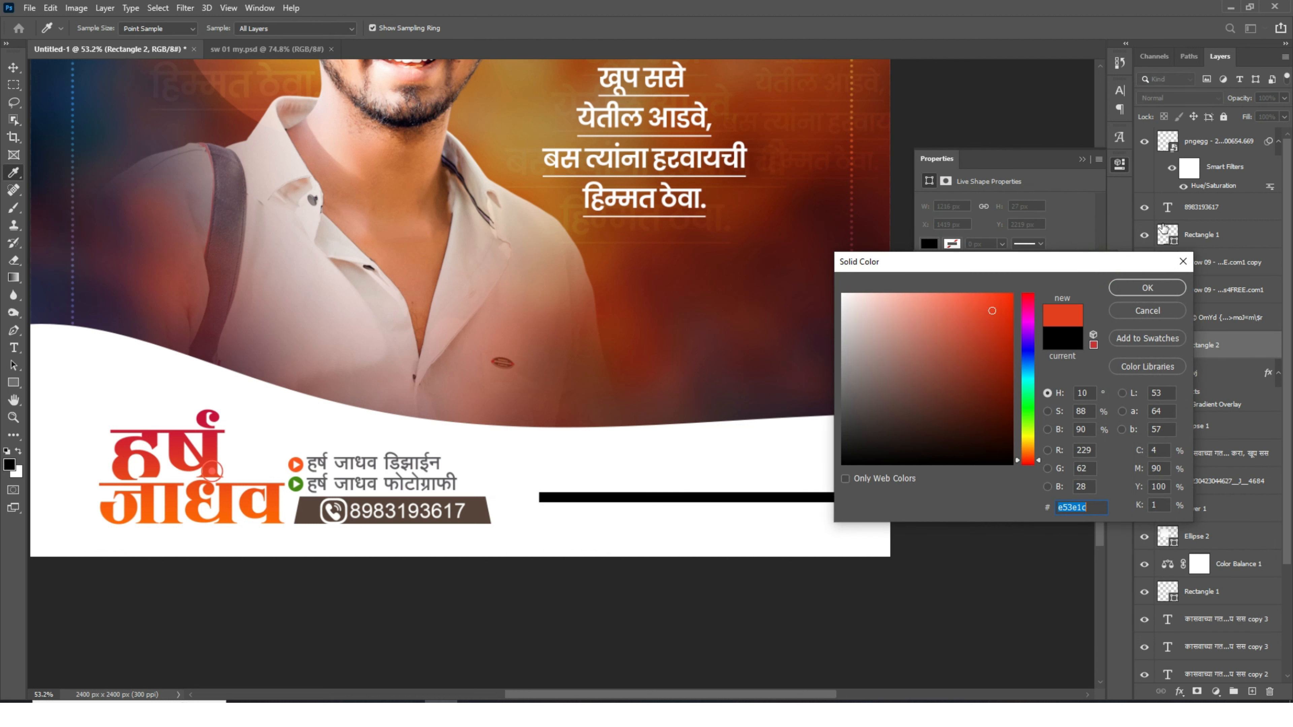
left_click(1140, 285)
left_click(1098, 270)
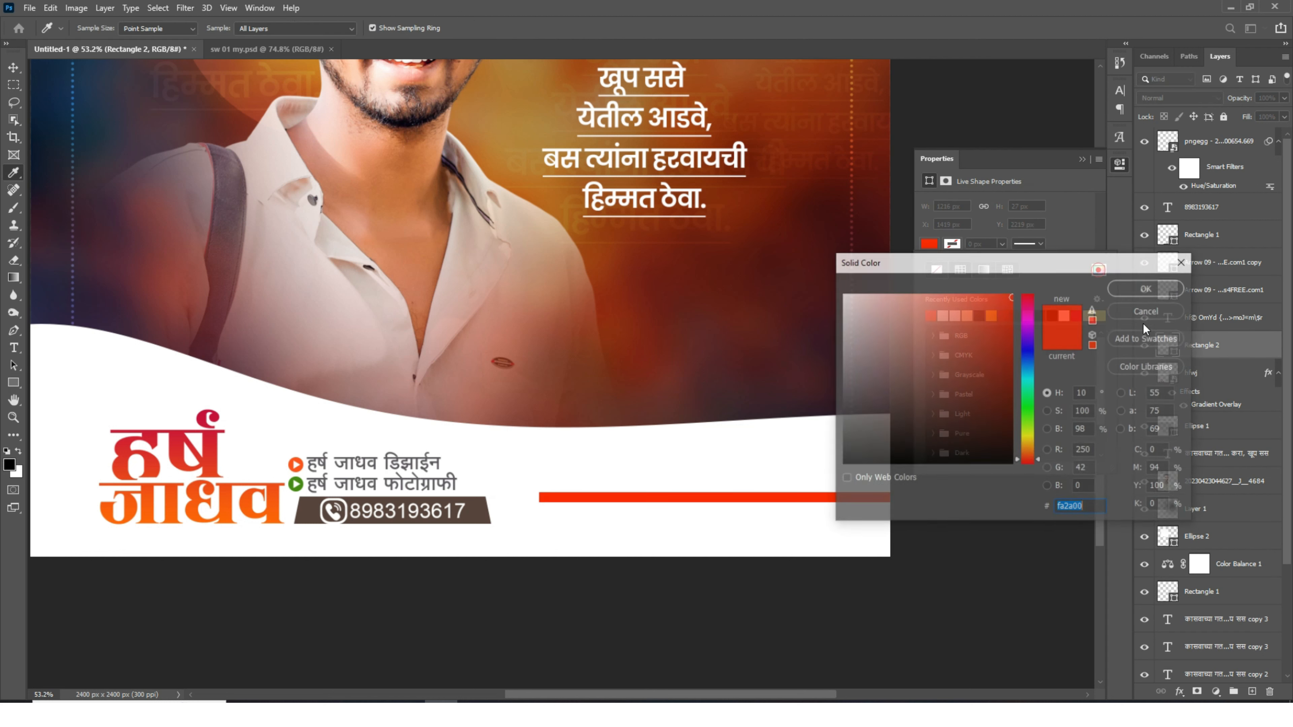
left_click(1027, 451)
left_click(1130, 290)
left_click(13, 67)
scroll(623, 528, "up", 11)
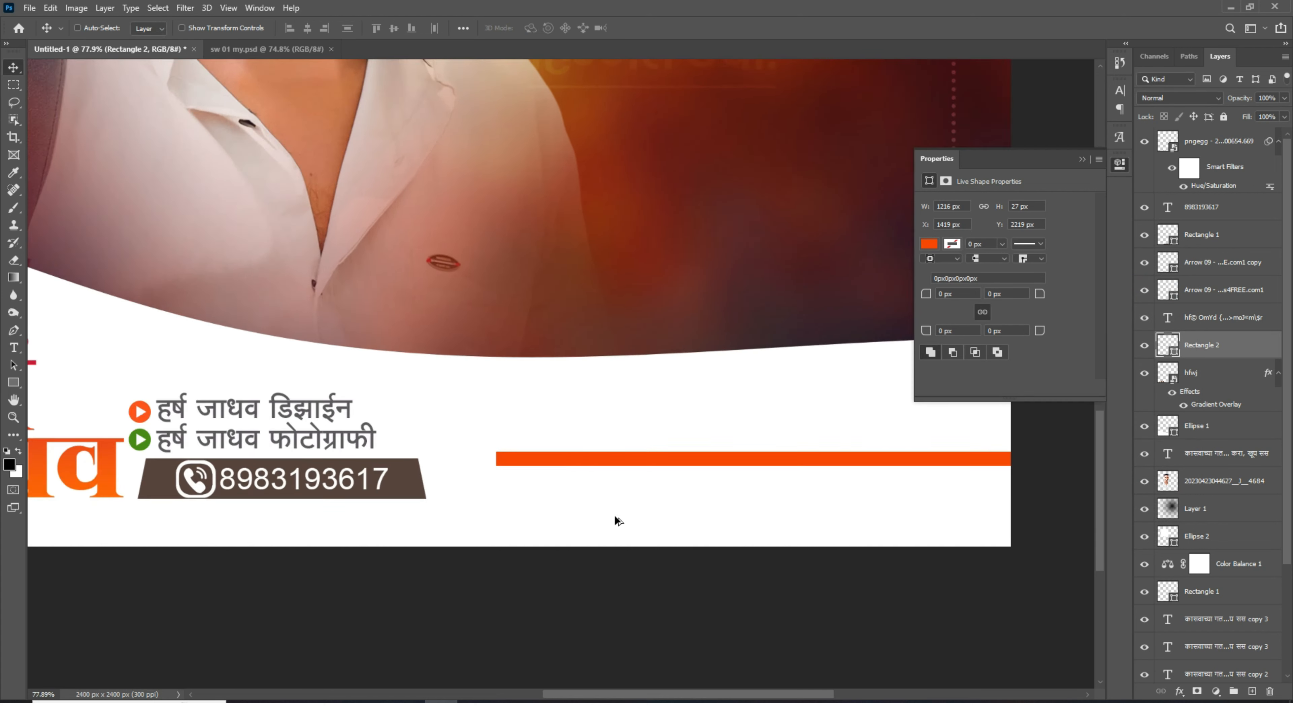
key("alt+BackSpace")
left_click(562, 443)
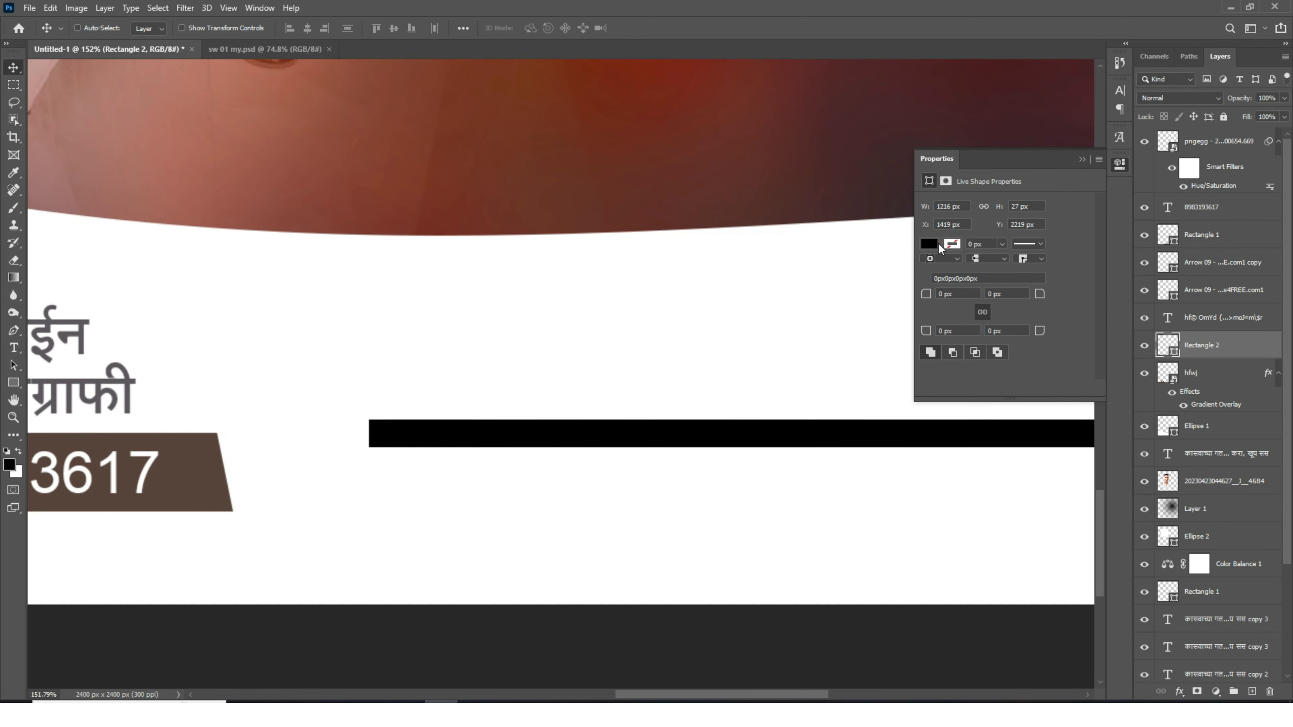
left_click(928, 244)
left_click(929, 319)
- Duplicate the orange bar just below itself and recolour the copy green
left_click_drag(553, 465, 563, 496)
left_click(929, 244)
left_click(1097, 266)
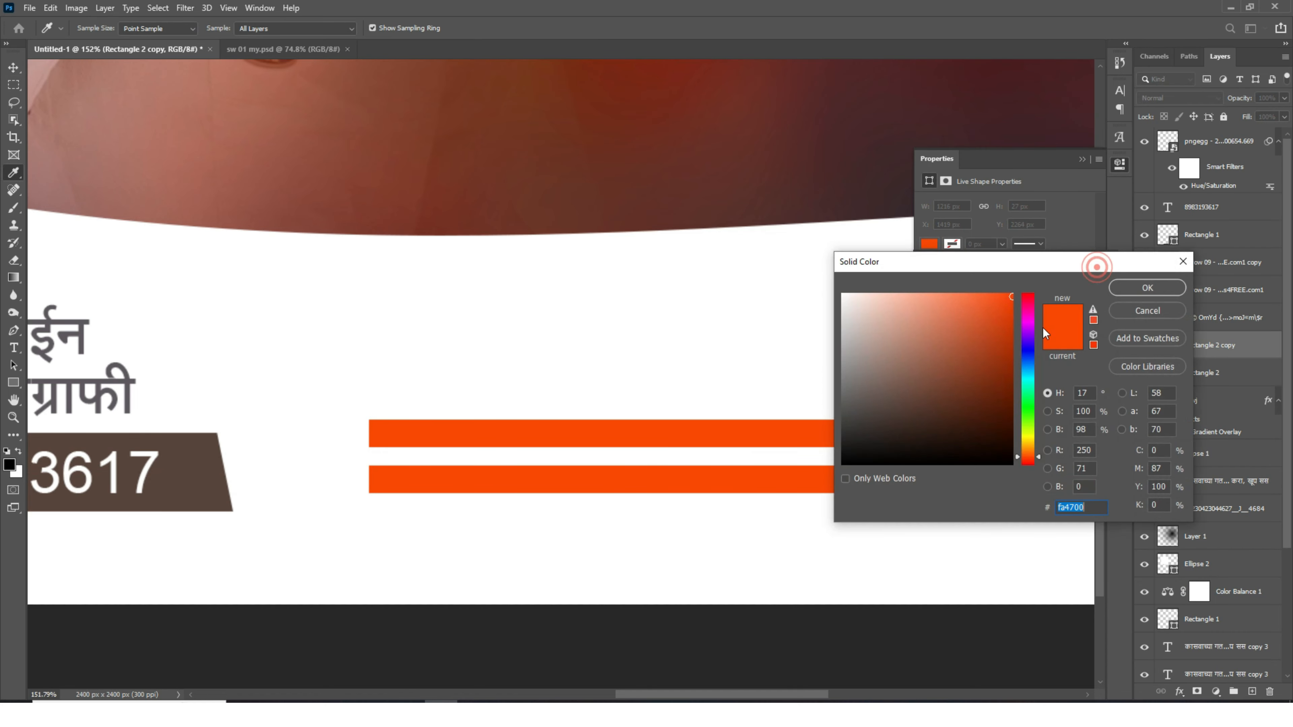
left_click(1028, 414)
left_click(1147, 287)
- Select both coloured bars and shift them into place along the footer's right side
key("v")
key("ctrl+0")
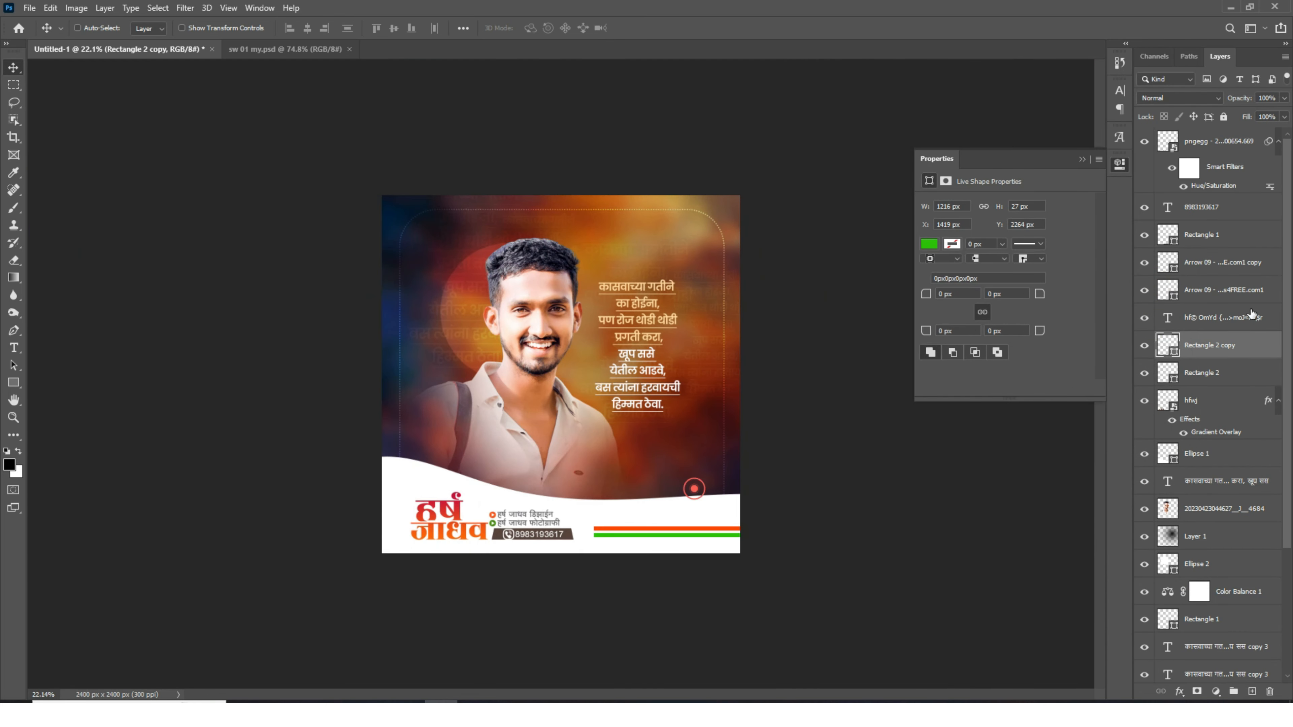
left_click(1202, 375, "ctrl")
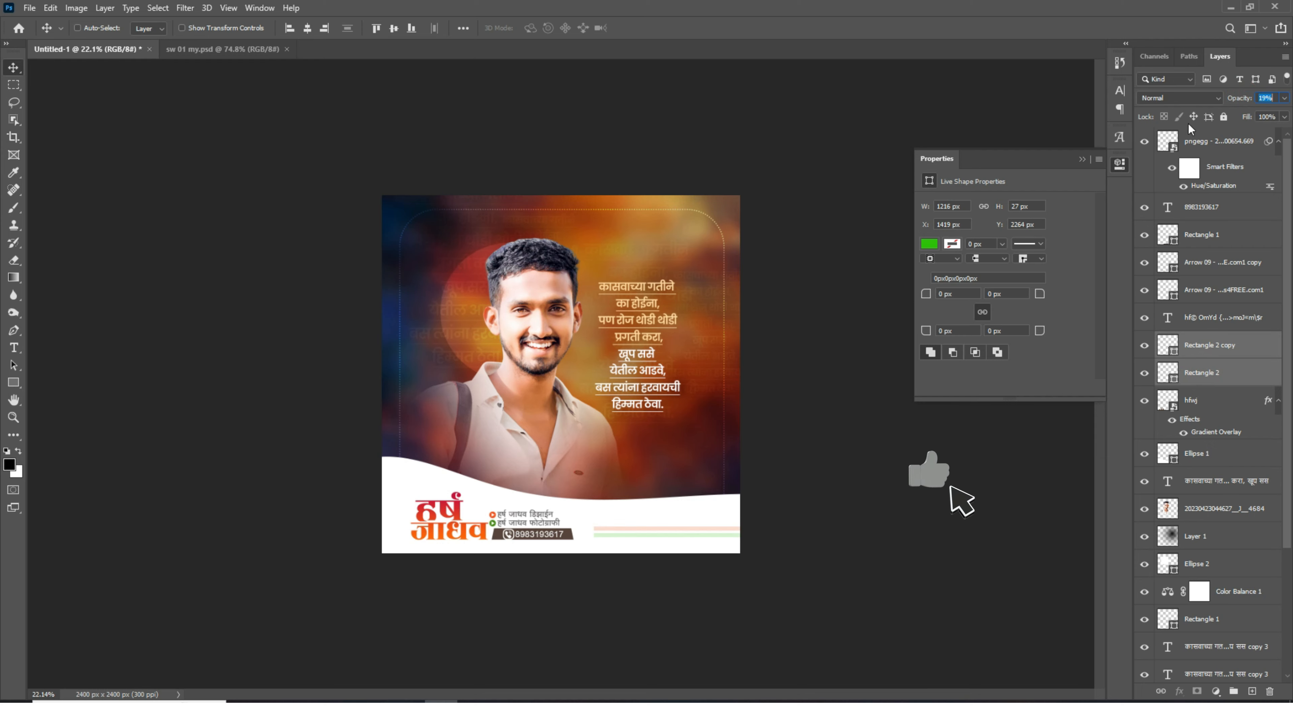
left_click_drag(682, 543, 643, 529)
scroll(698, 555, "up", 10)
key("ctrl+t")
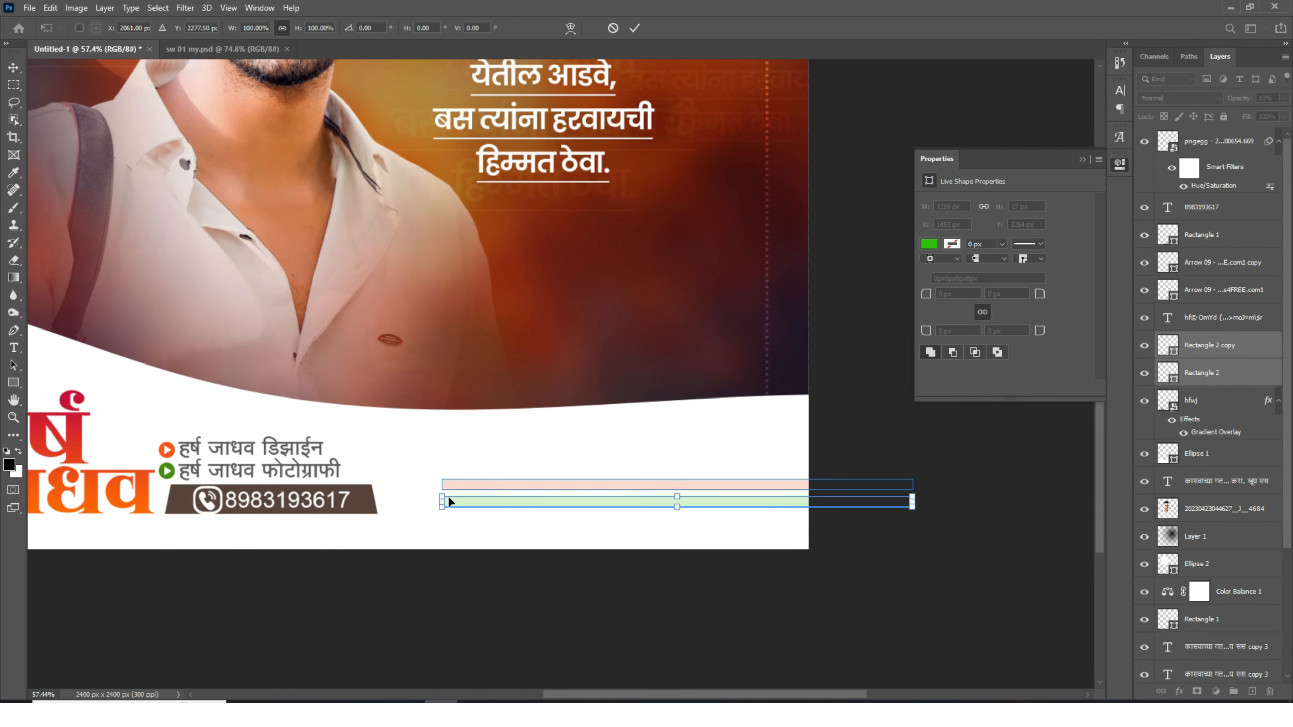
key("Return")
scroll(595, 490, "down", 10)
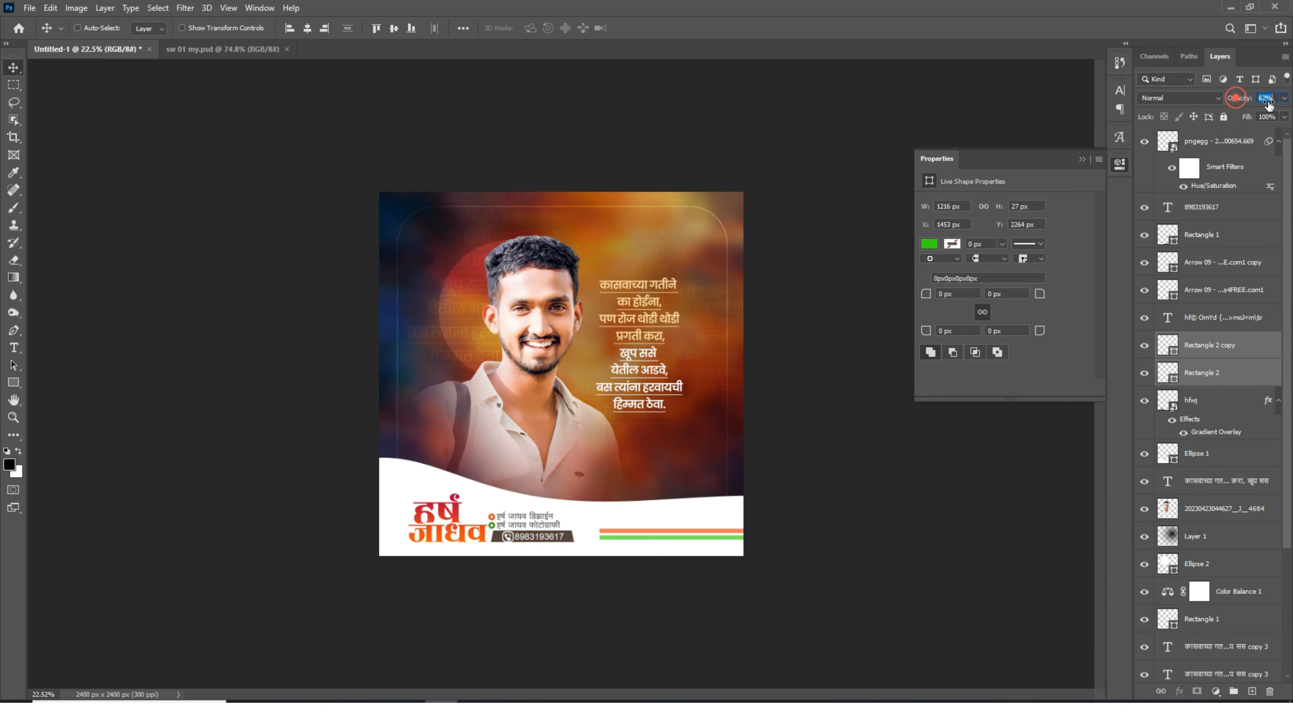
- Select the small embedded image layer at the top of the layer stack
scroll(687, 560, "up", 4)
left_click(1230, 147)
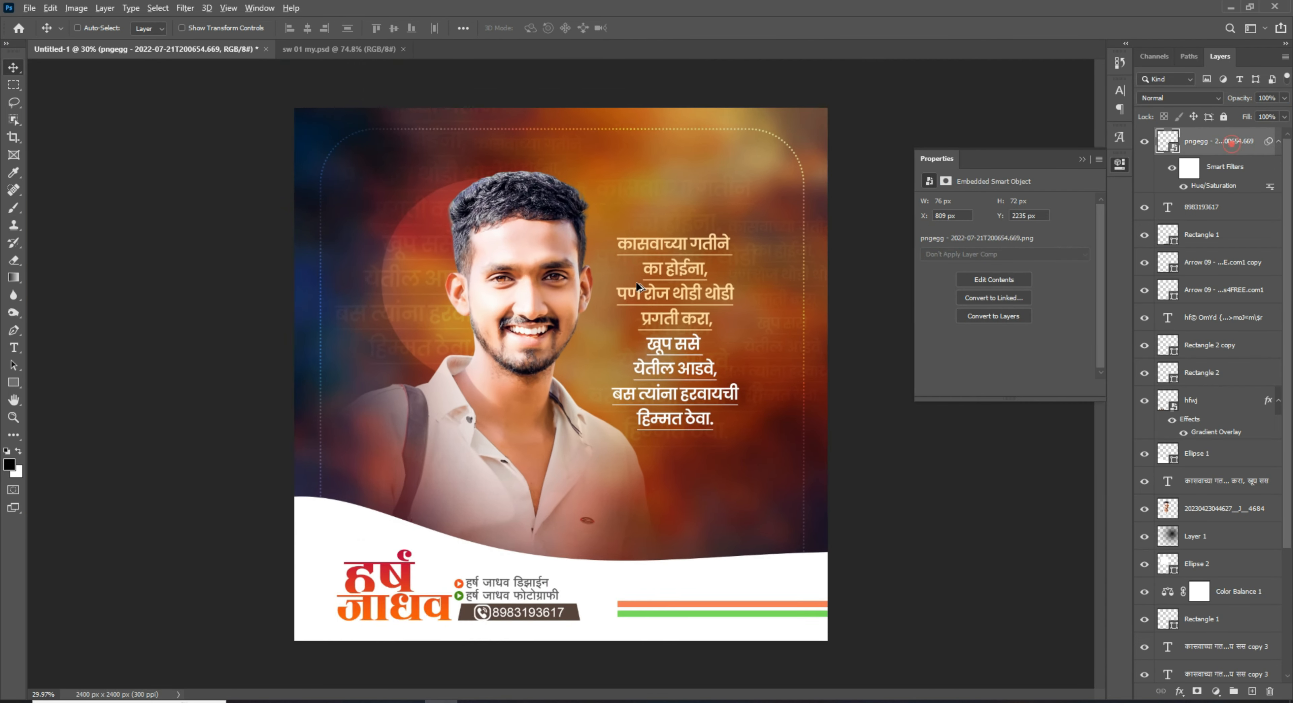